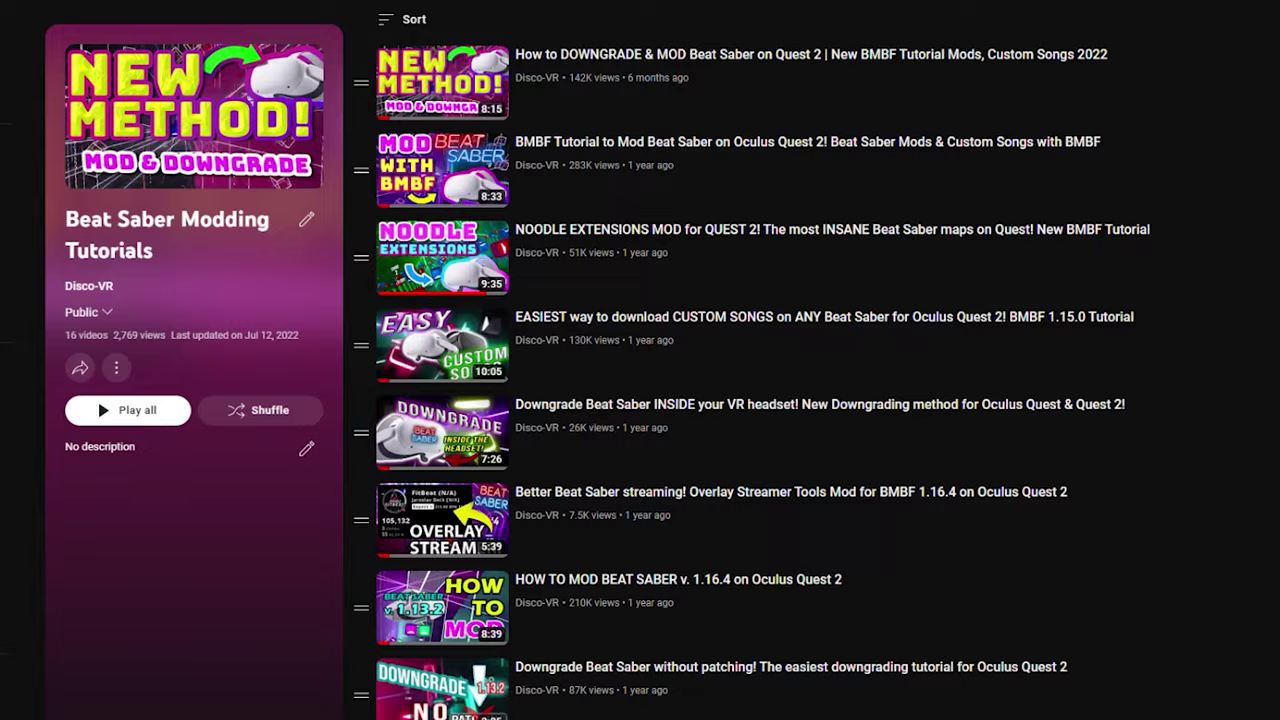
Search SideQuest for 'questapp' and sideload QuestAppVersionSwitcher onto the headset
scroll(760, 360, down, 1)
scroll(760, 360, down, 3)
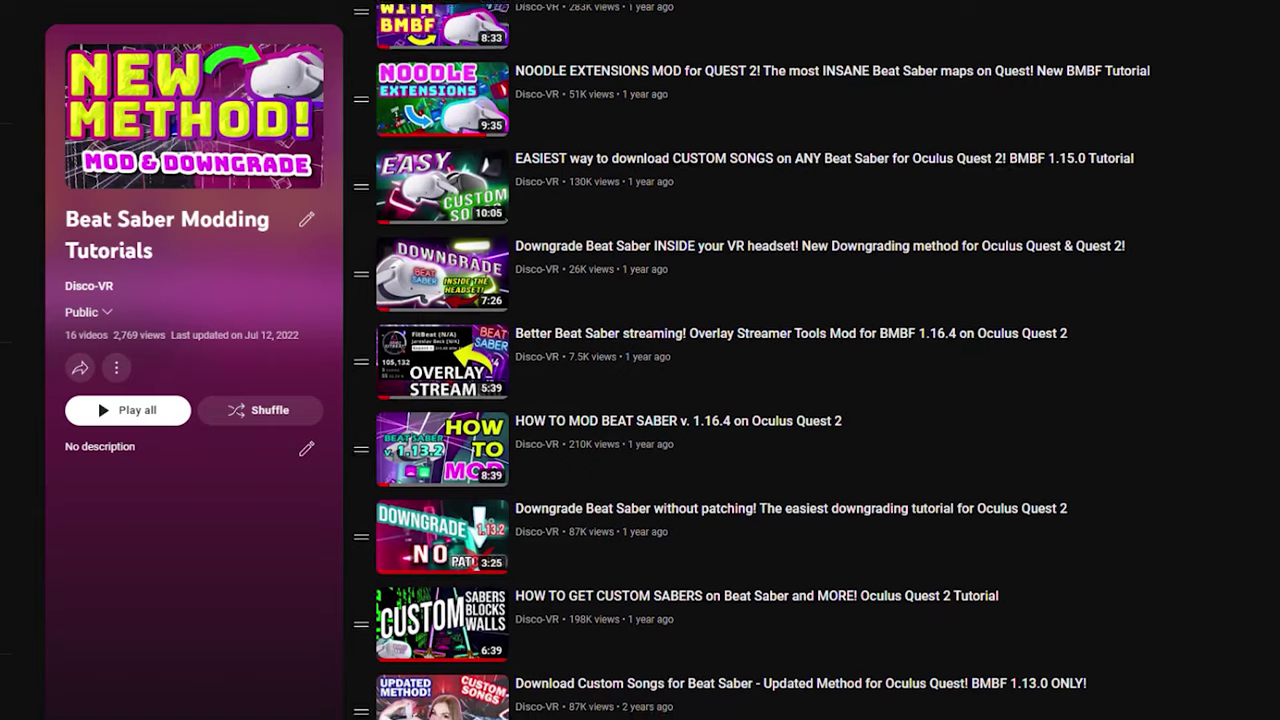
scroll(760, 360, down, 3)
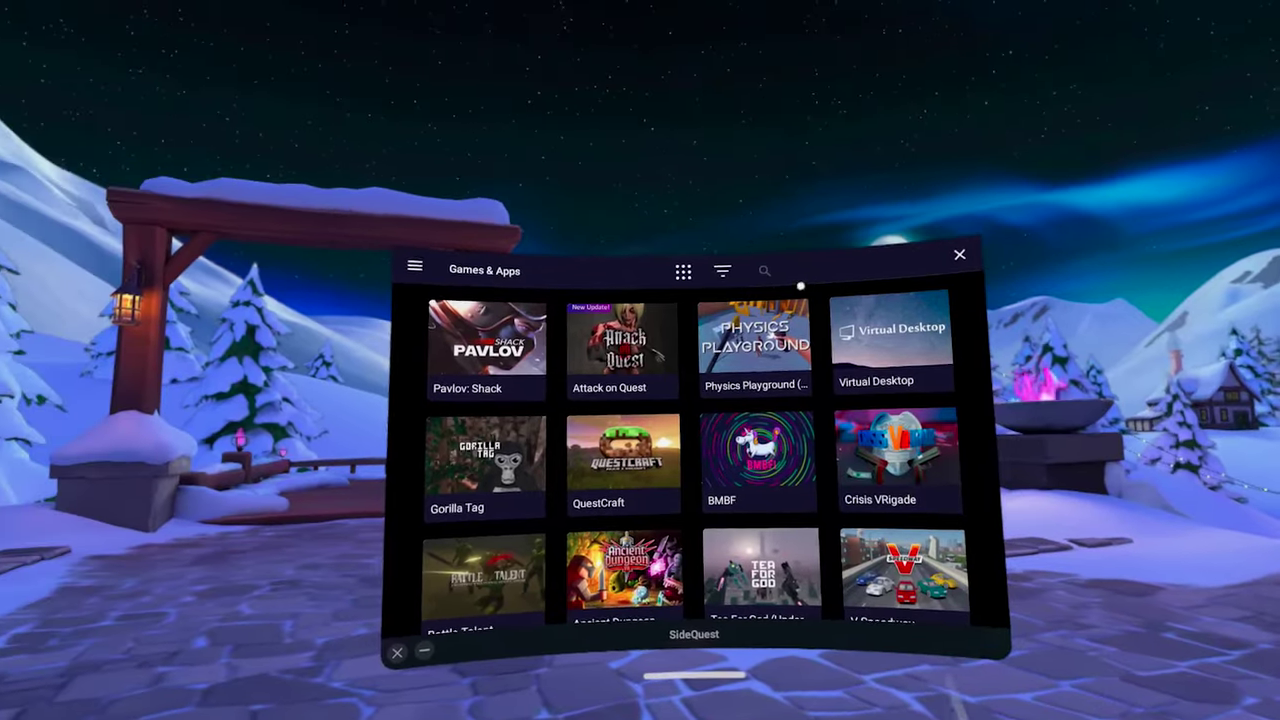
click(795, 278)
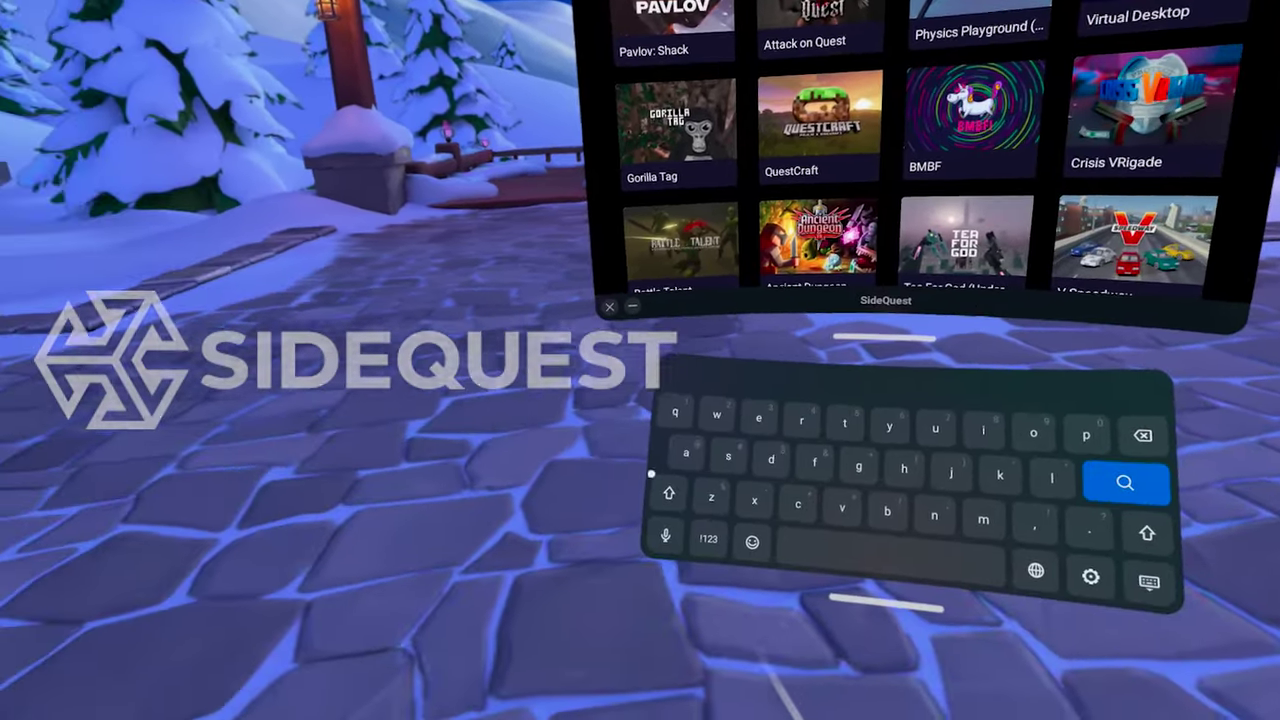
text(quest)
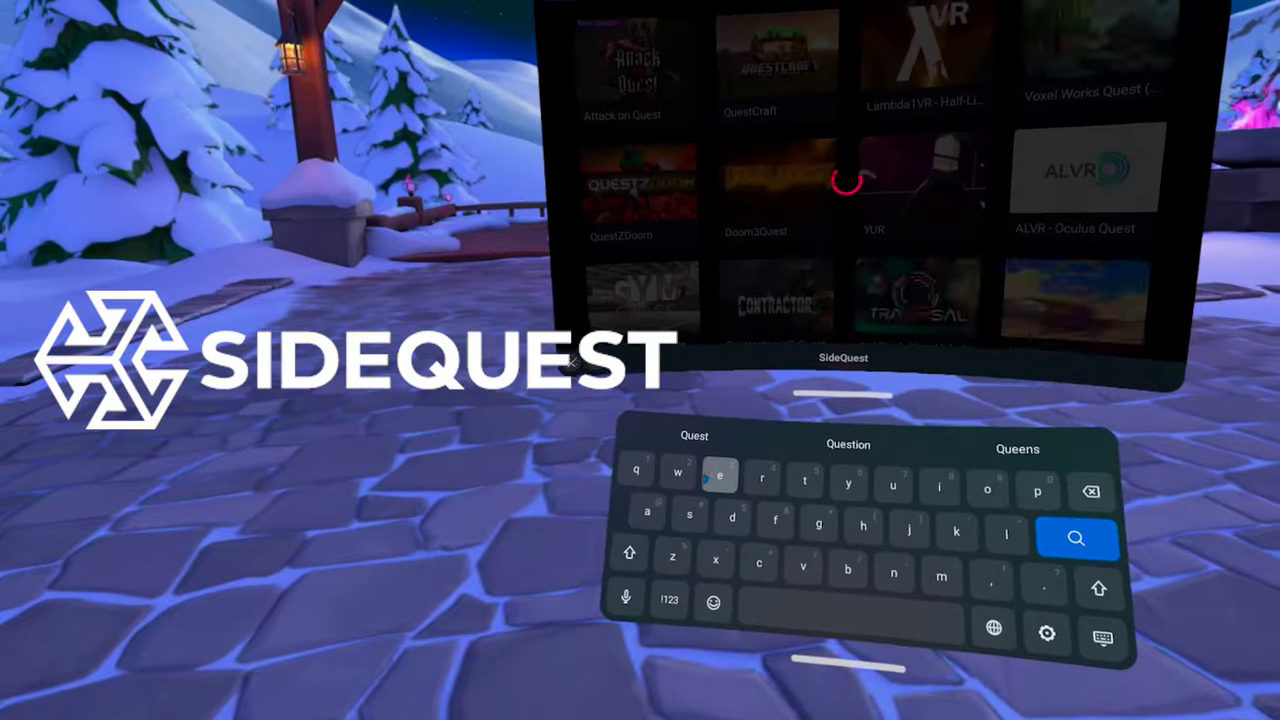
text(app)
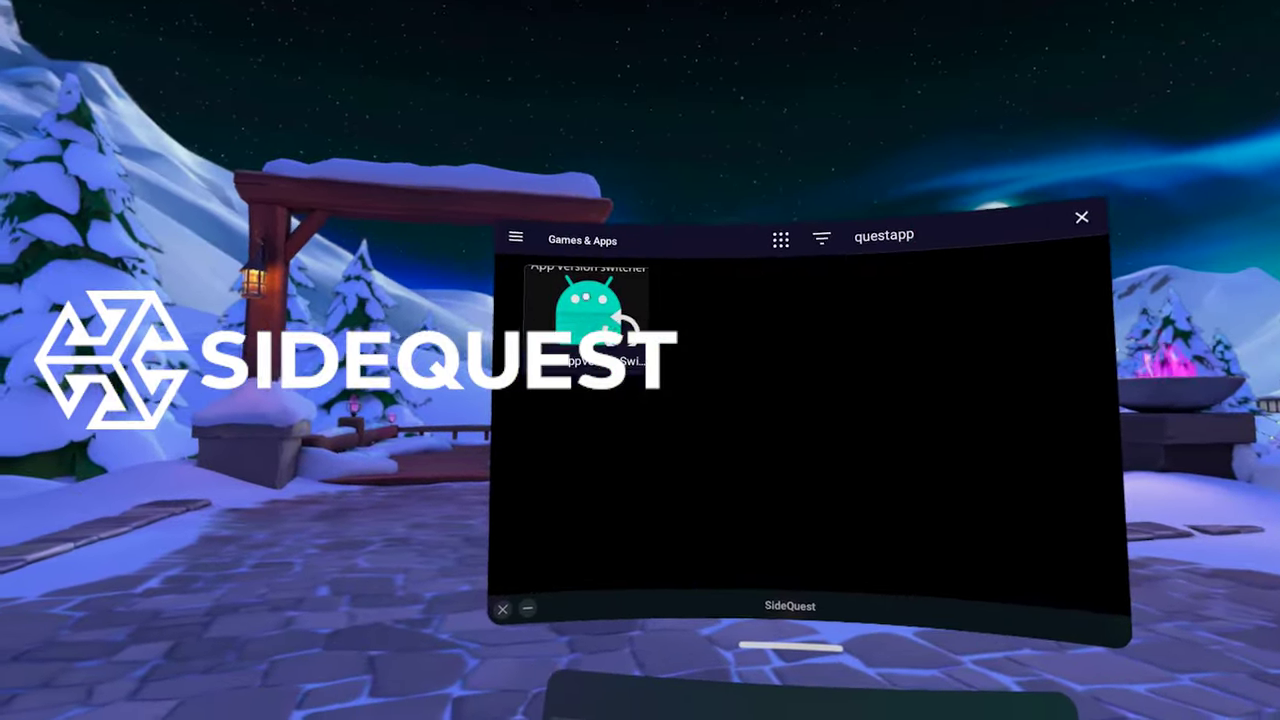
click(588, 305)
click(679, 377)
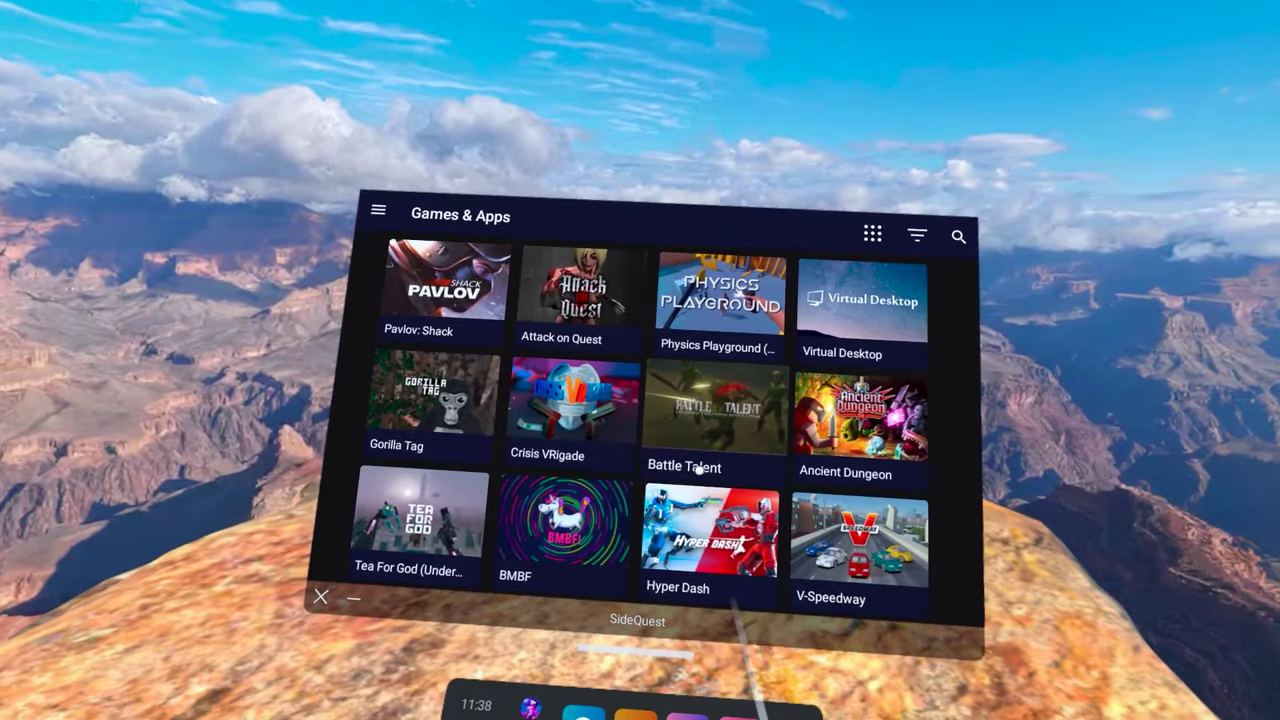
Open the Battle Talent store page, then advance the setup guide to Step 2: Dev Mode
click(723, 429)
scroll(820, 492, down, 3)
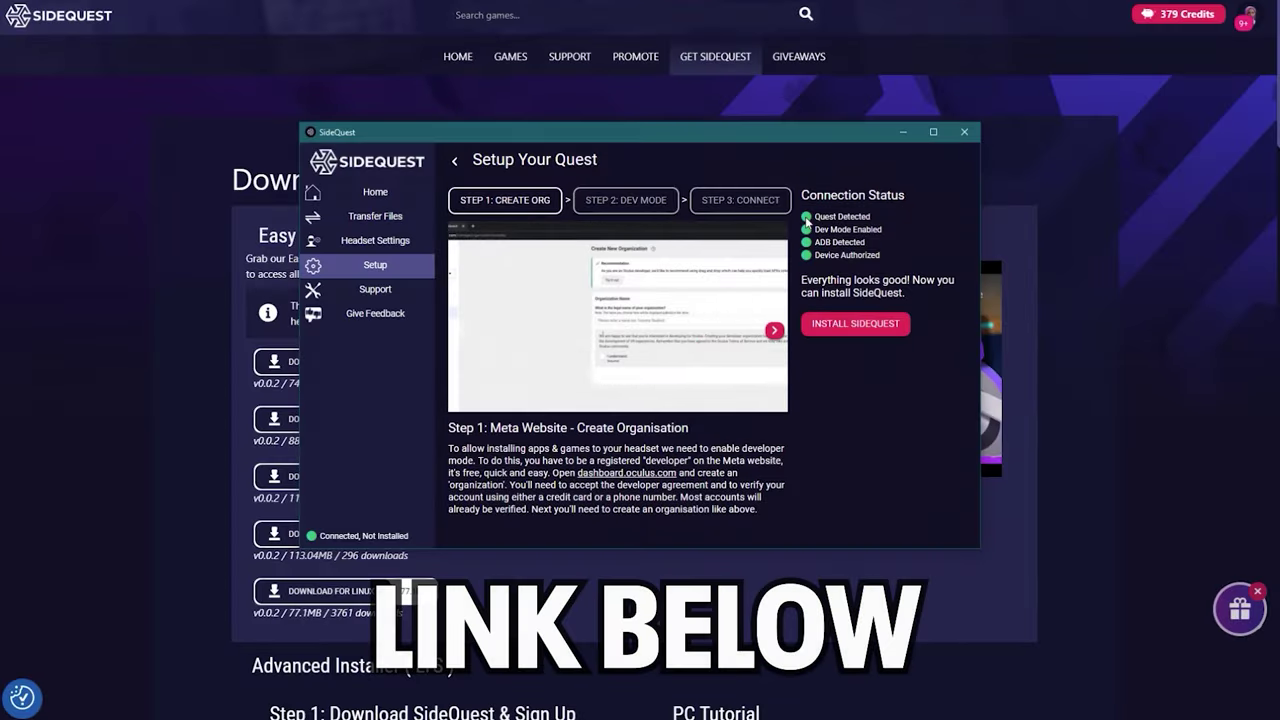
click(626, 200)
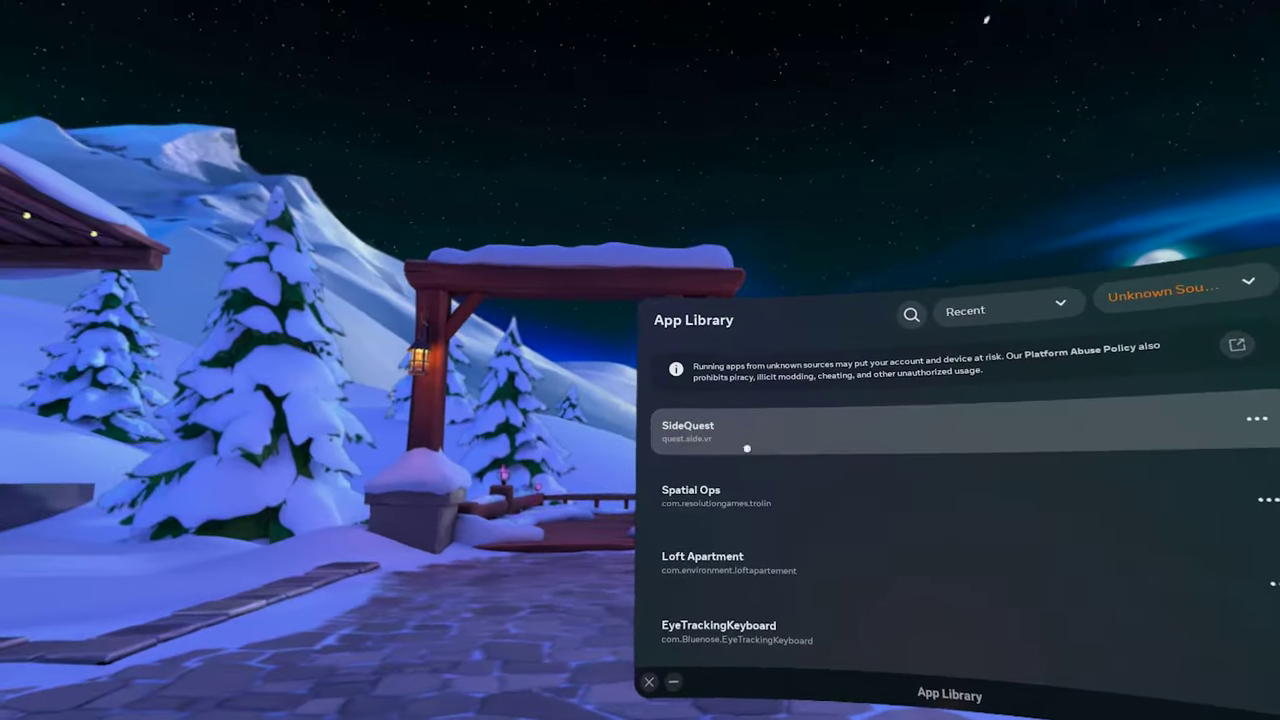
Launch SideQuest on the headset and search its catalogue for 'quest'
click(746, 448)
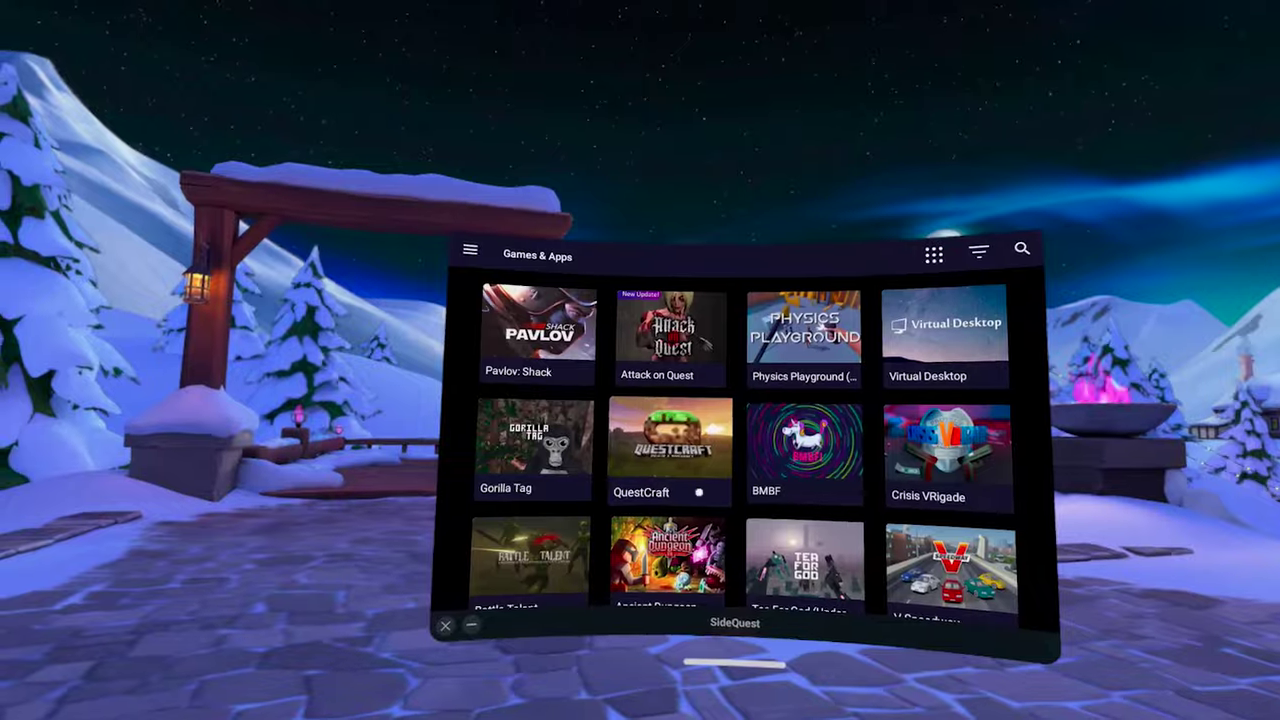
click(1021, 248)
text(quest)
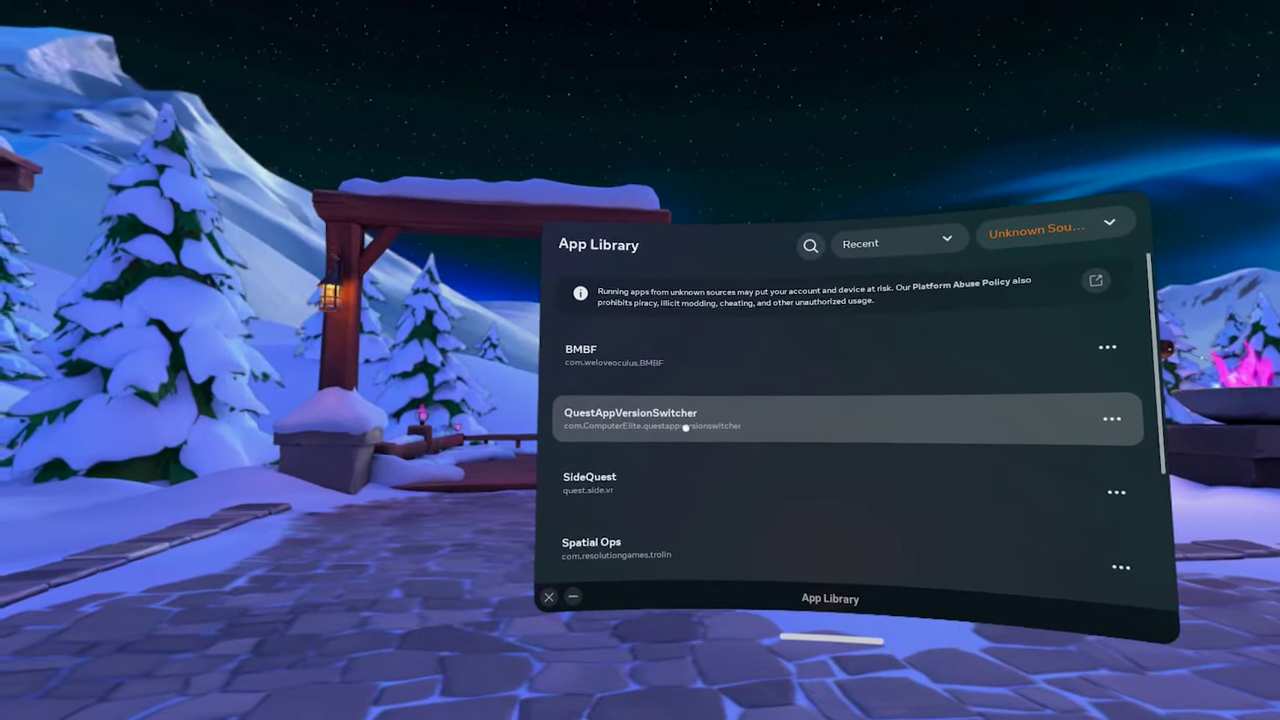
Launch QuestAppVersionSwitcher, allow file access, and pick Beat Saber as the app to manage
click(685, 426)
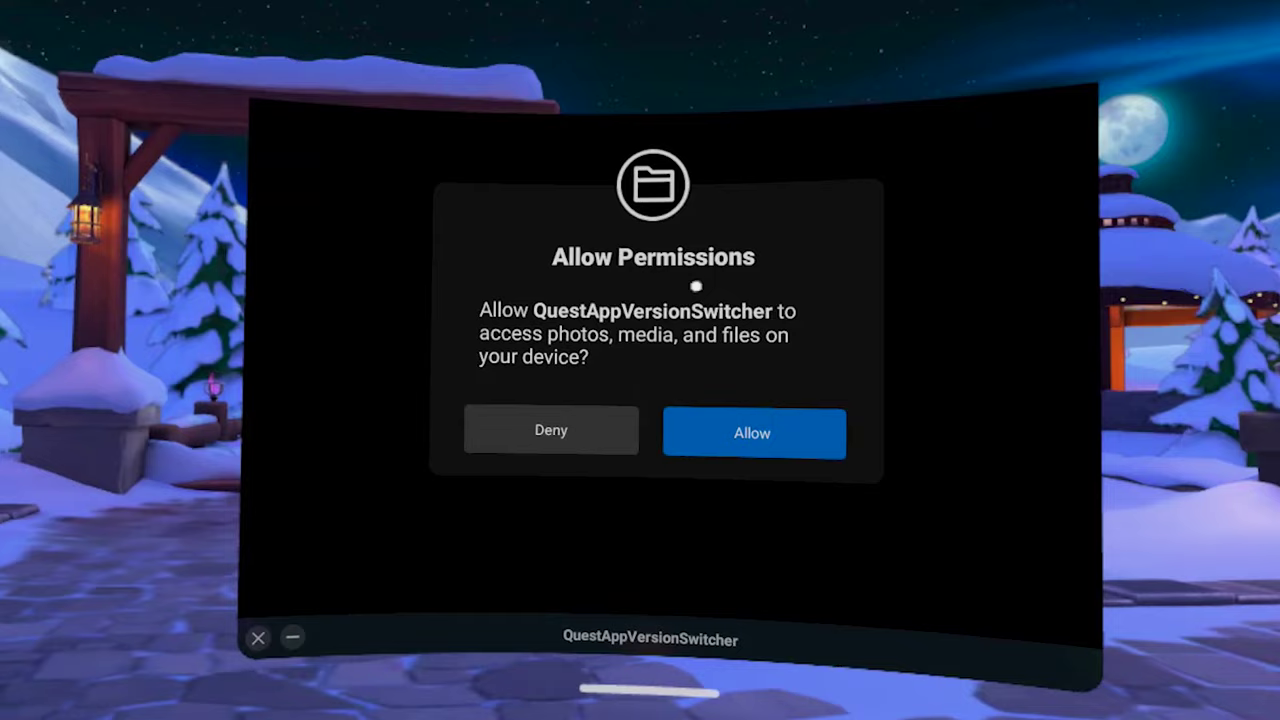
click(727, 432)
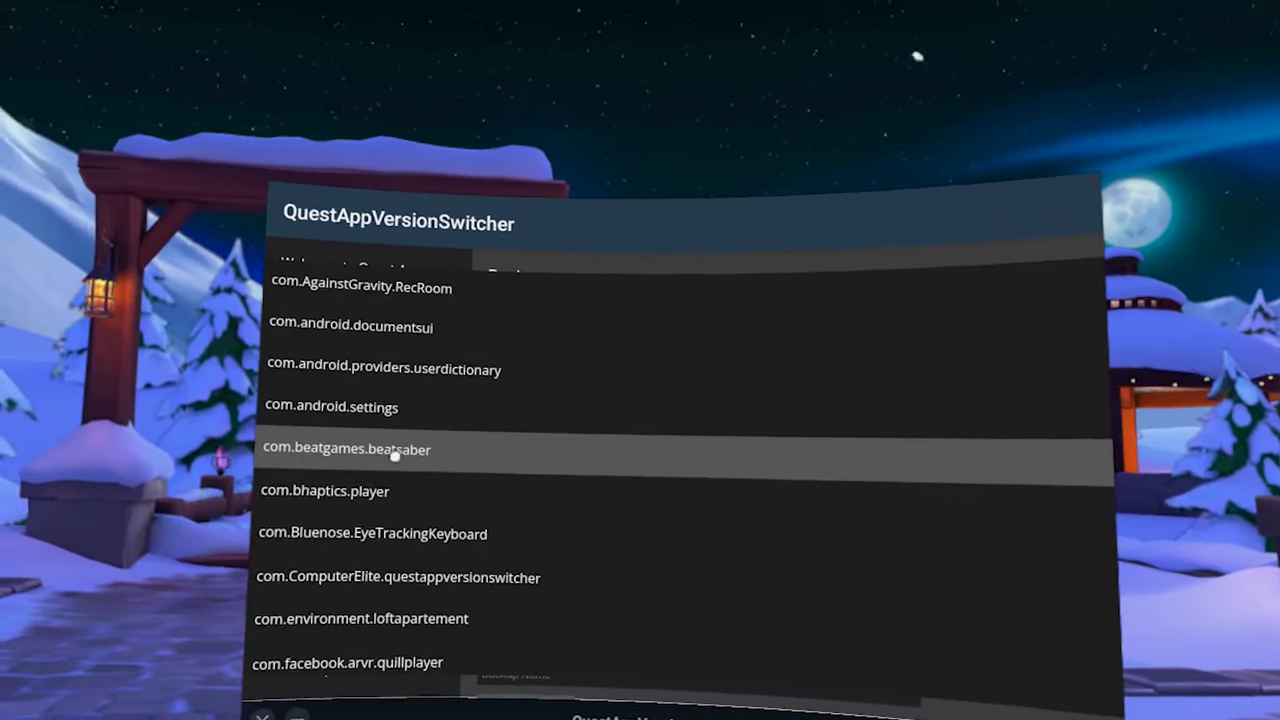
click(403, 460)
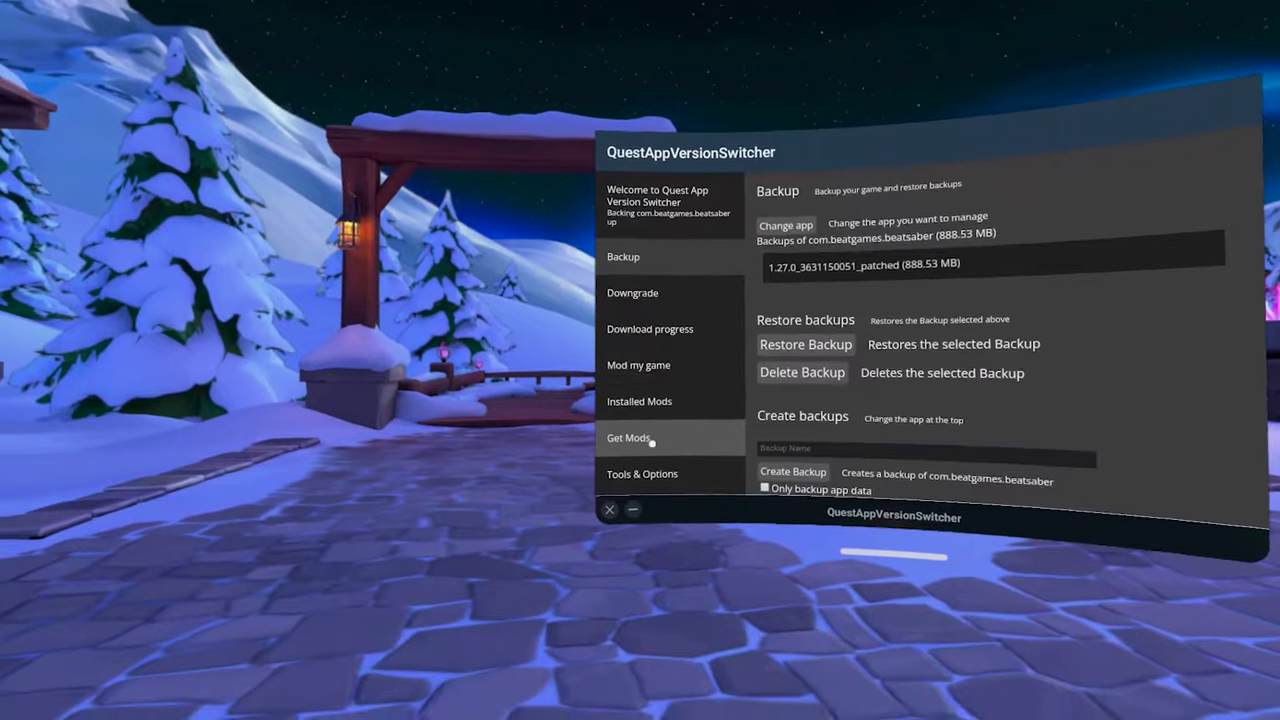
Open the Beat Saber Mods page from Get Mods and browse the mods for game version 1.25.1
click(651, 442)
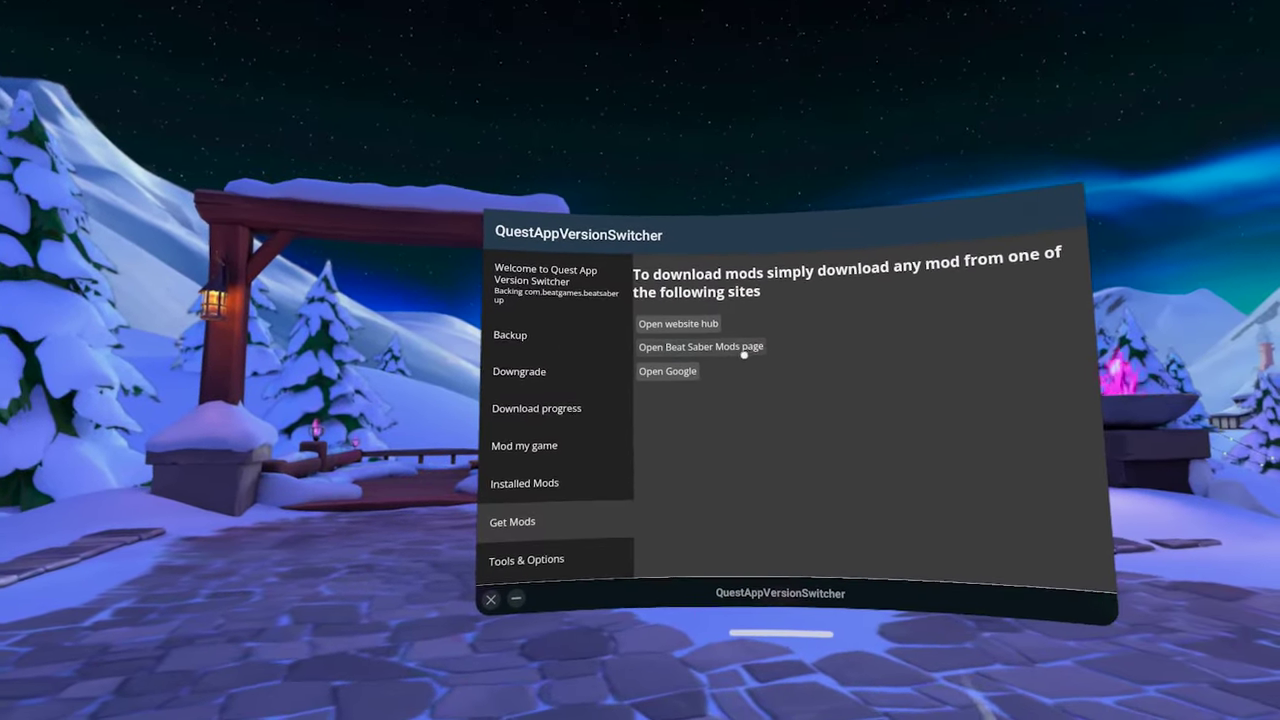
click(748, 348)
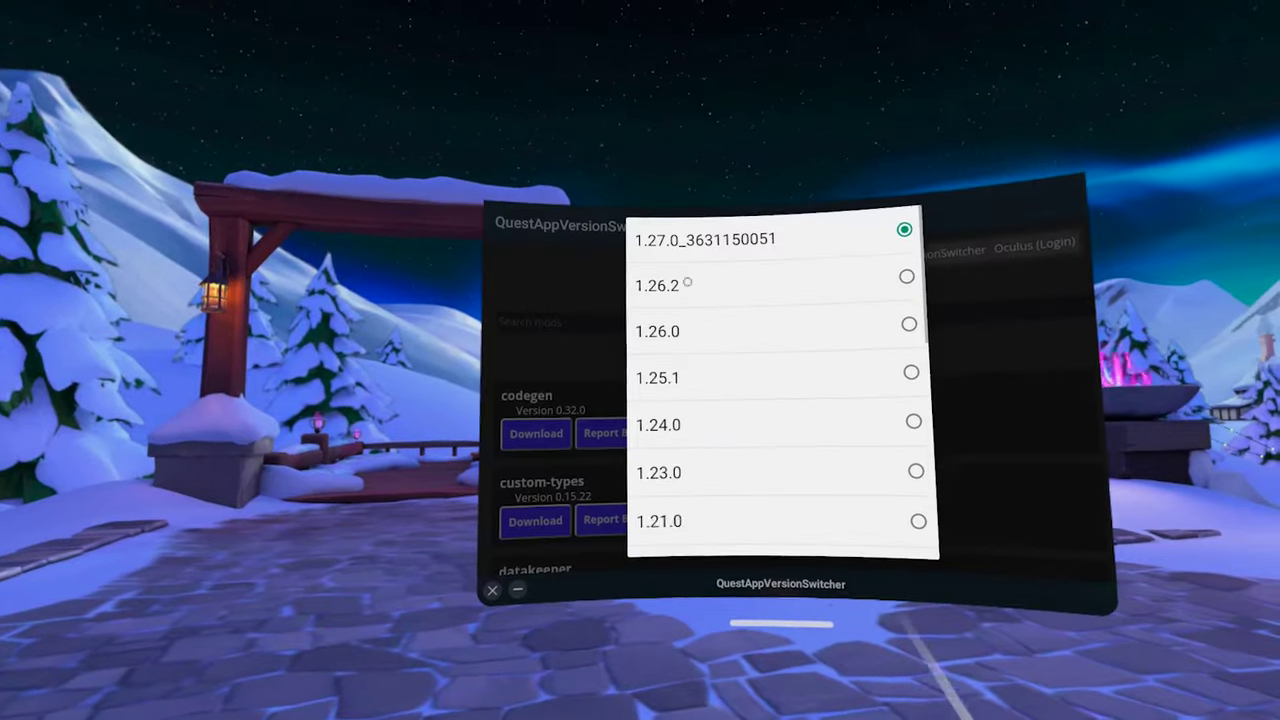
click(729, 370)
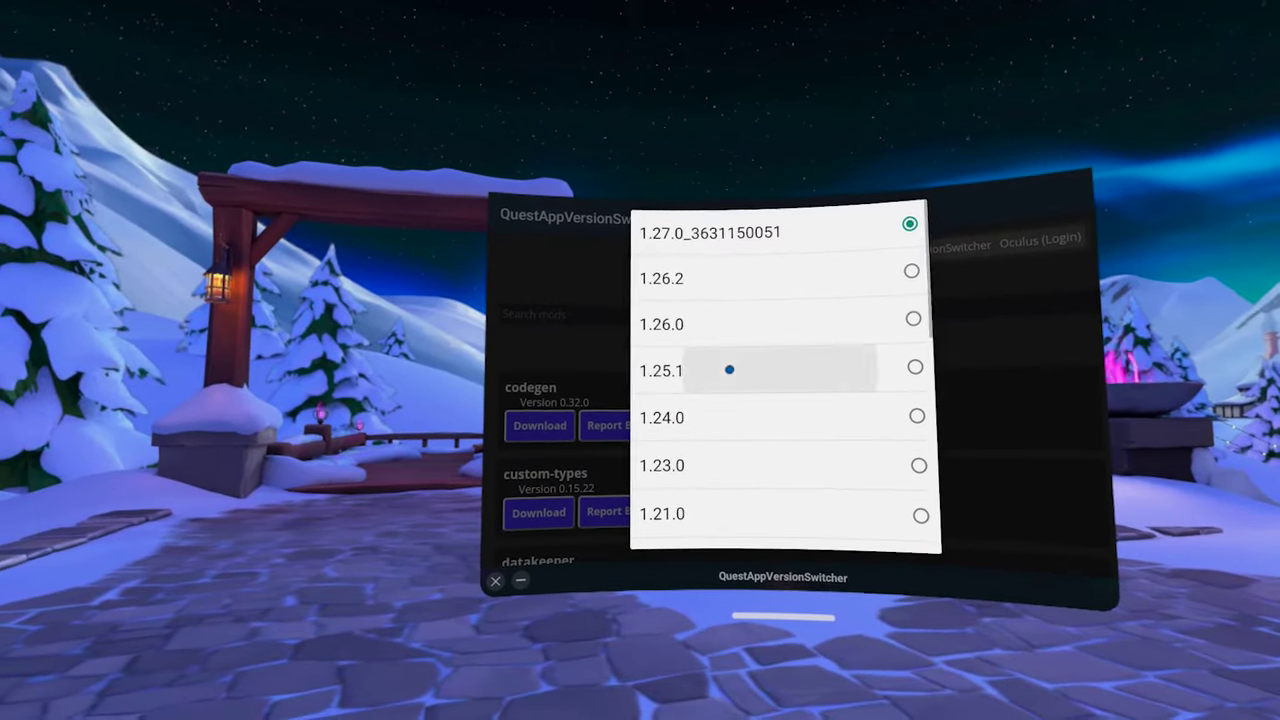
scroll(729, 366, down, 10)
scroll(661, 386, down, 2)
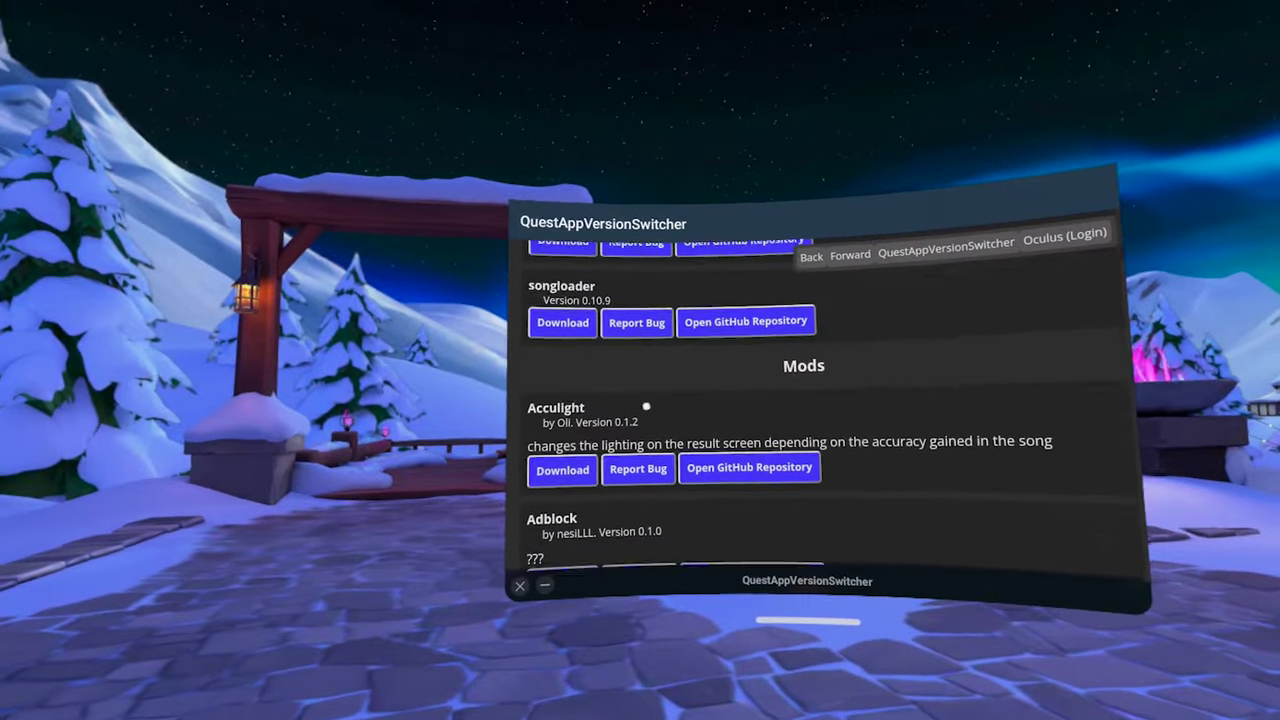
scroll(647, 401, down, 5)
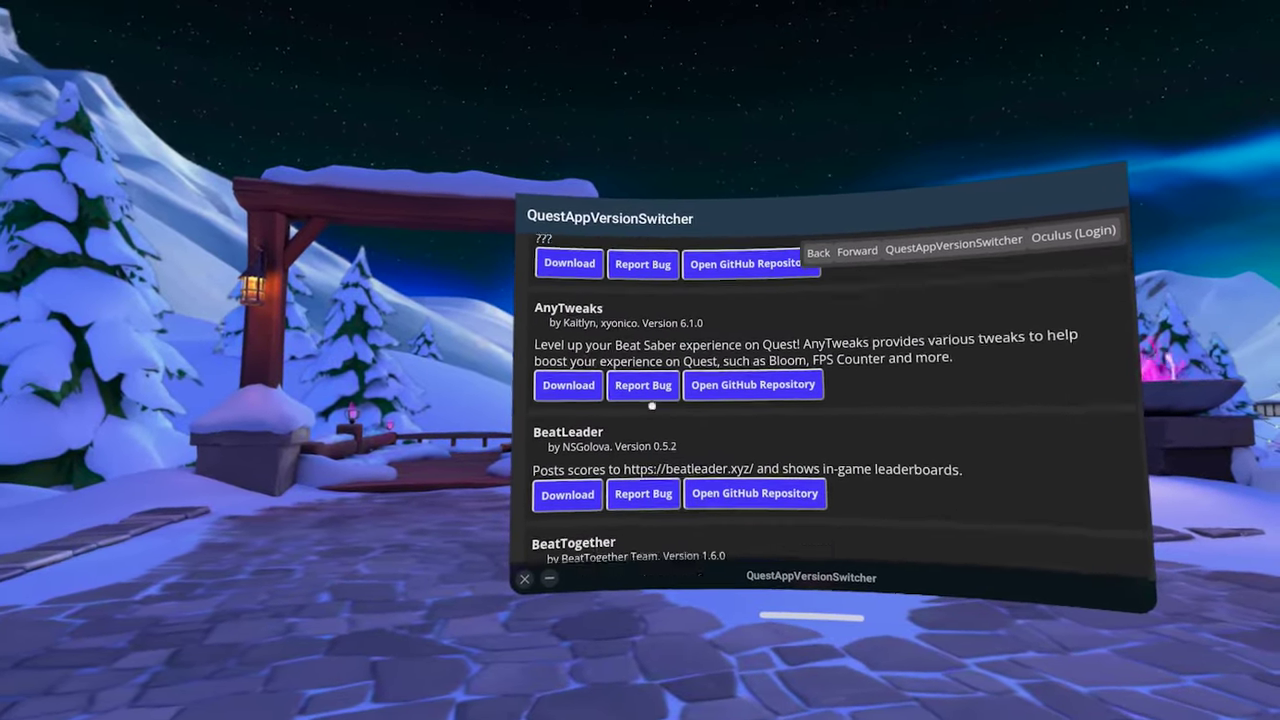
scroll(651, 407, down, 2)
scroll(642, 407, down, 6)
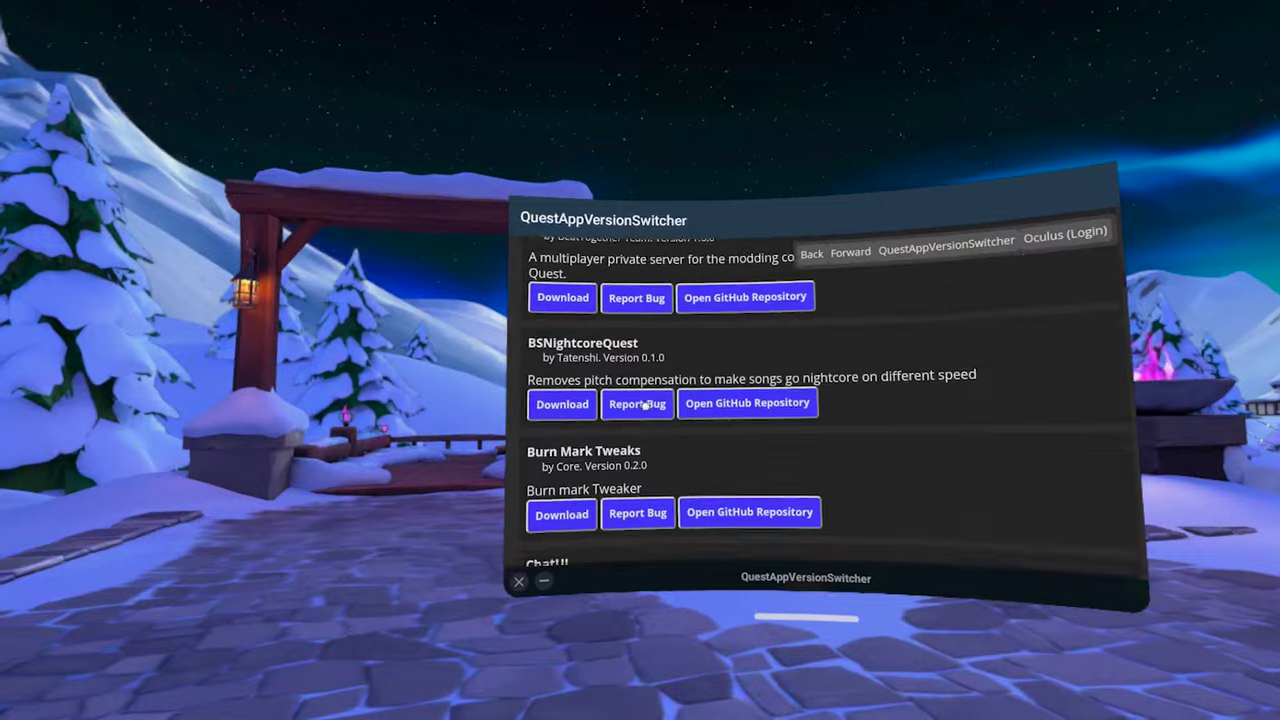
scroll(647, 396, up, 15)
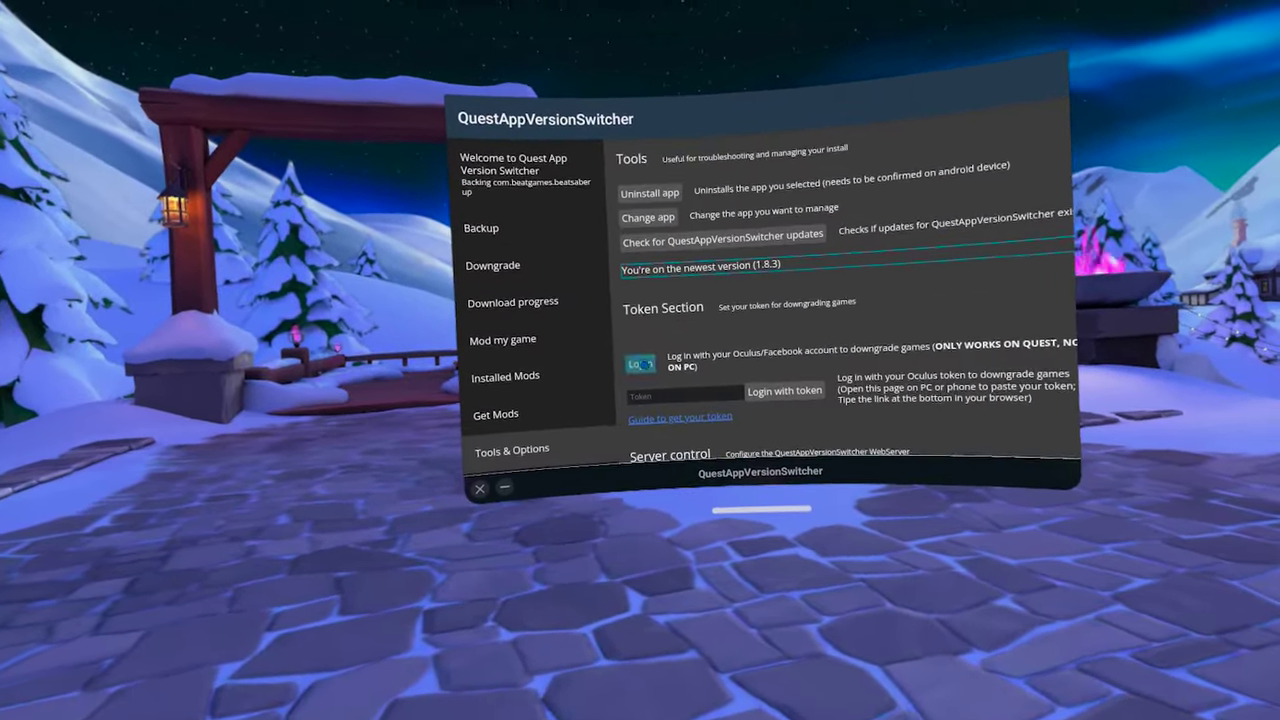
Log in to the Oculus account with a password-encrypted token, then show the Beat Saber downgrade results
click(638, 364)
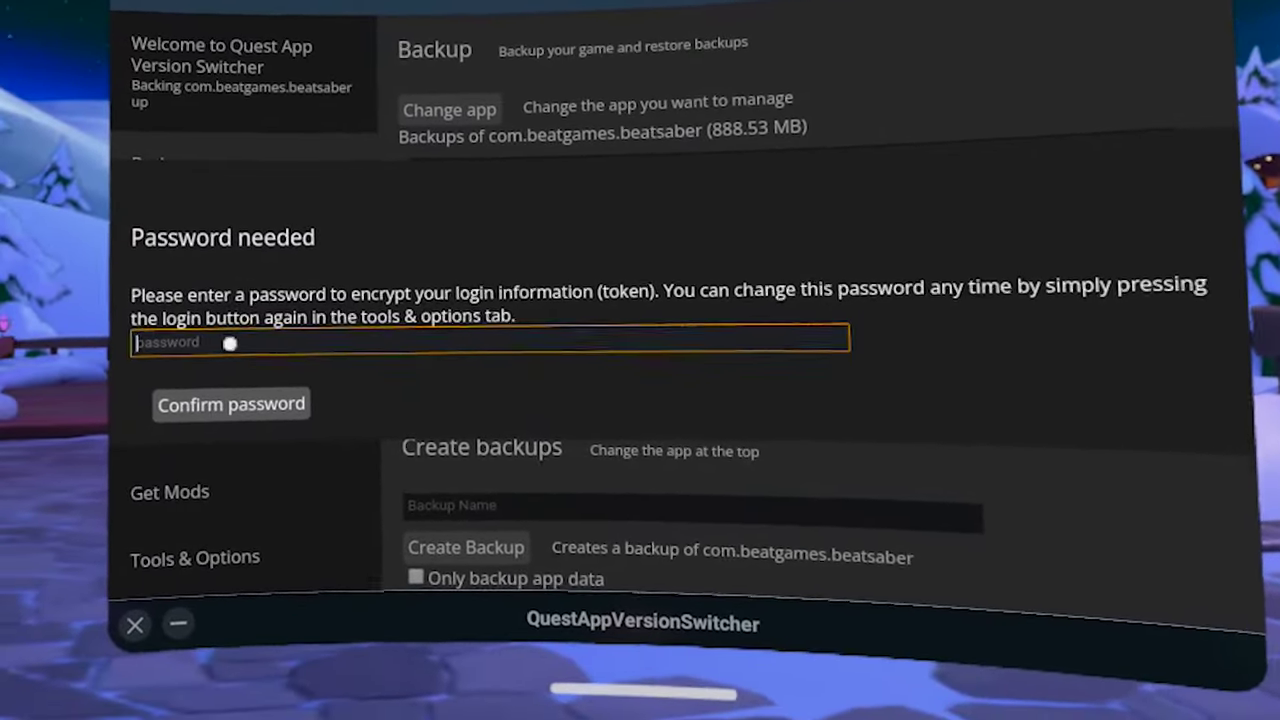
click(233, 346)
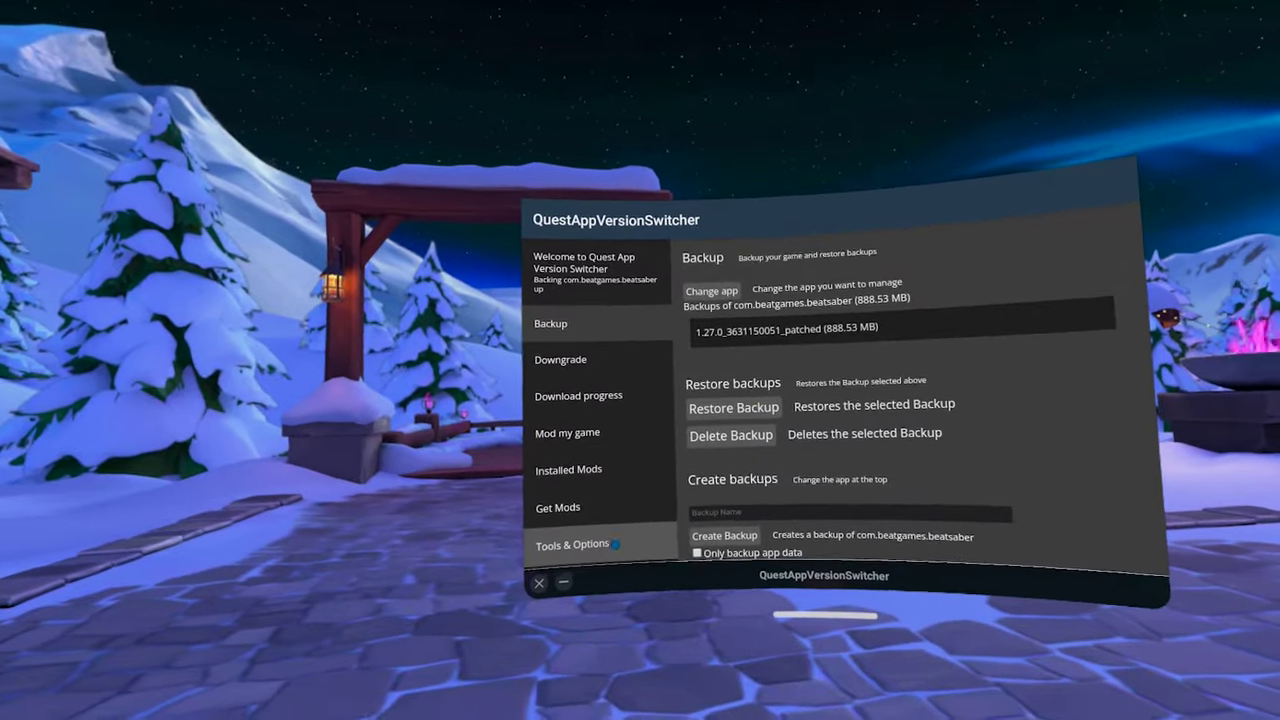
click(615, 544)
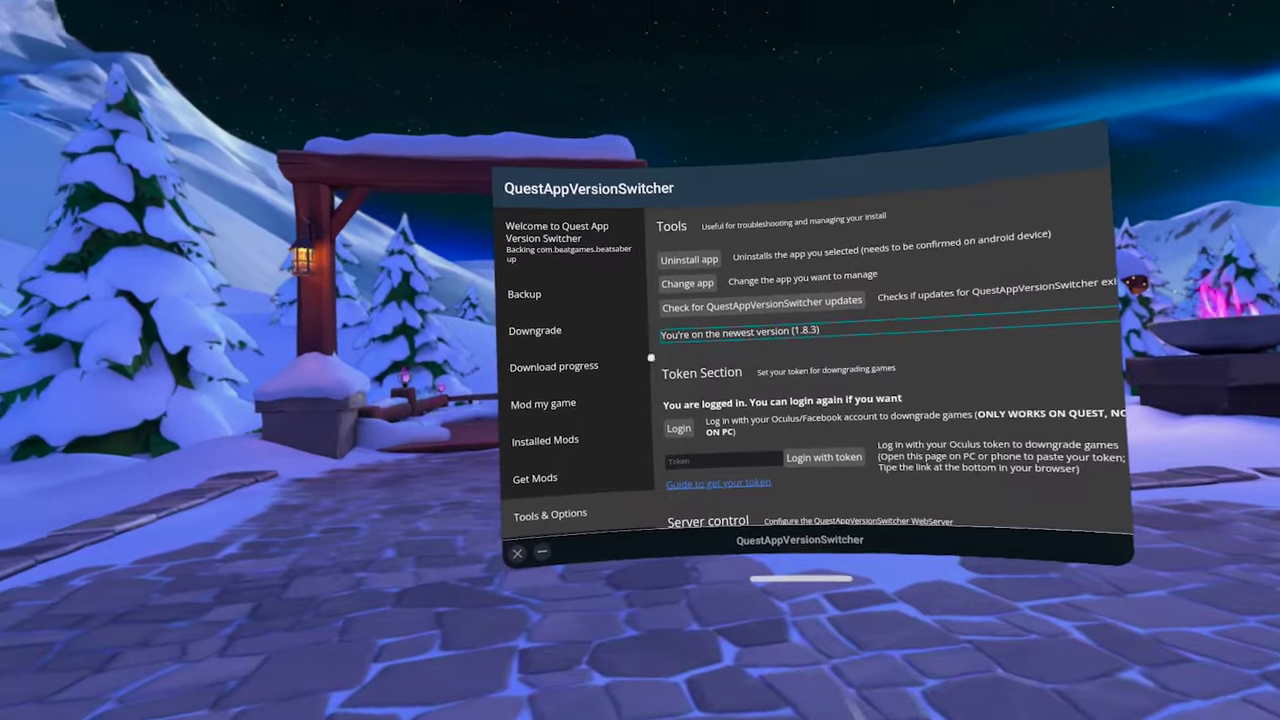
click(495, 312)
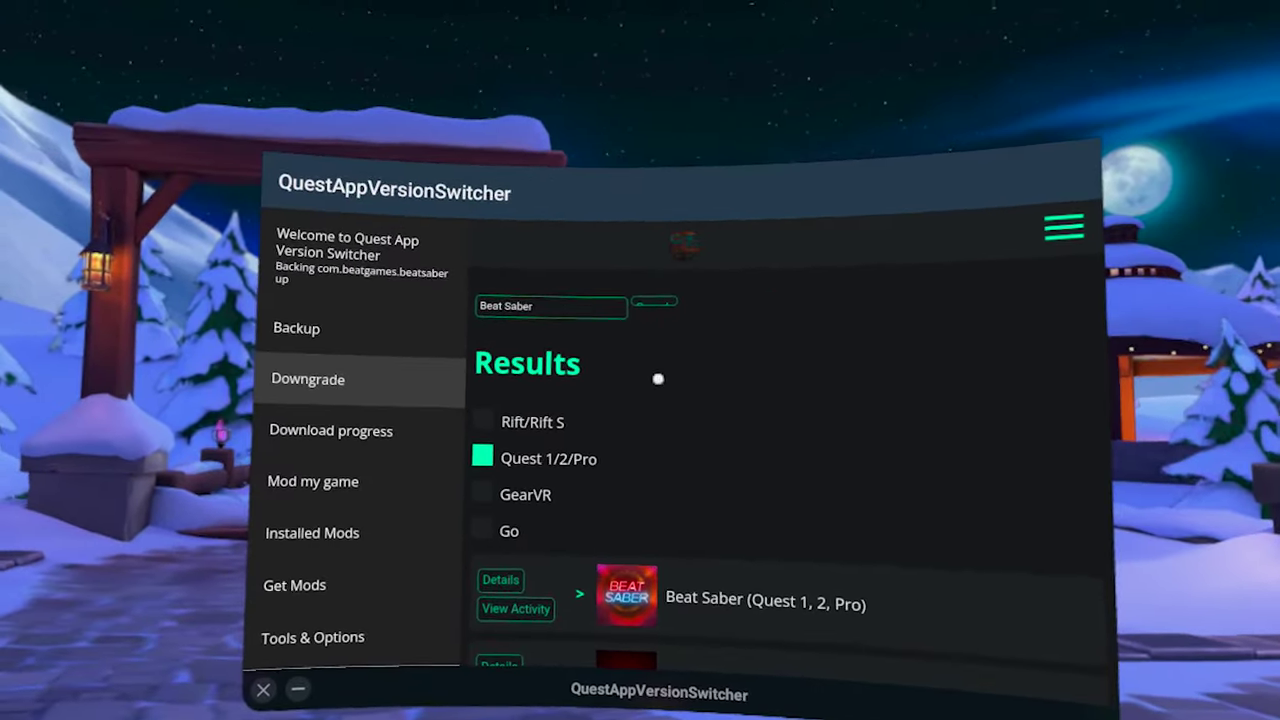
Browse the available Beat Saber versions and start downloading version 1.25.1
scroll(655, 381, down, 2)
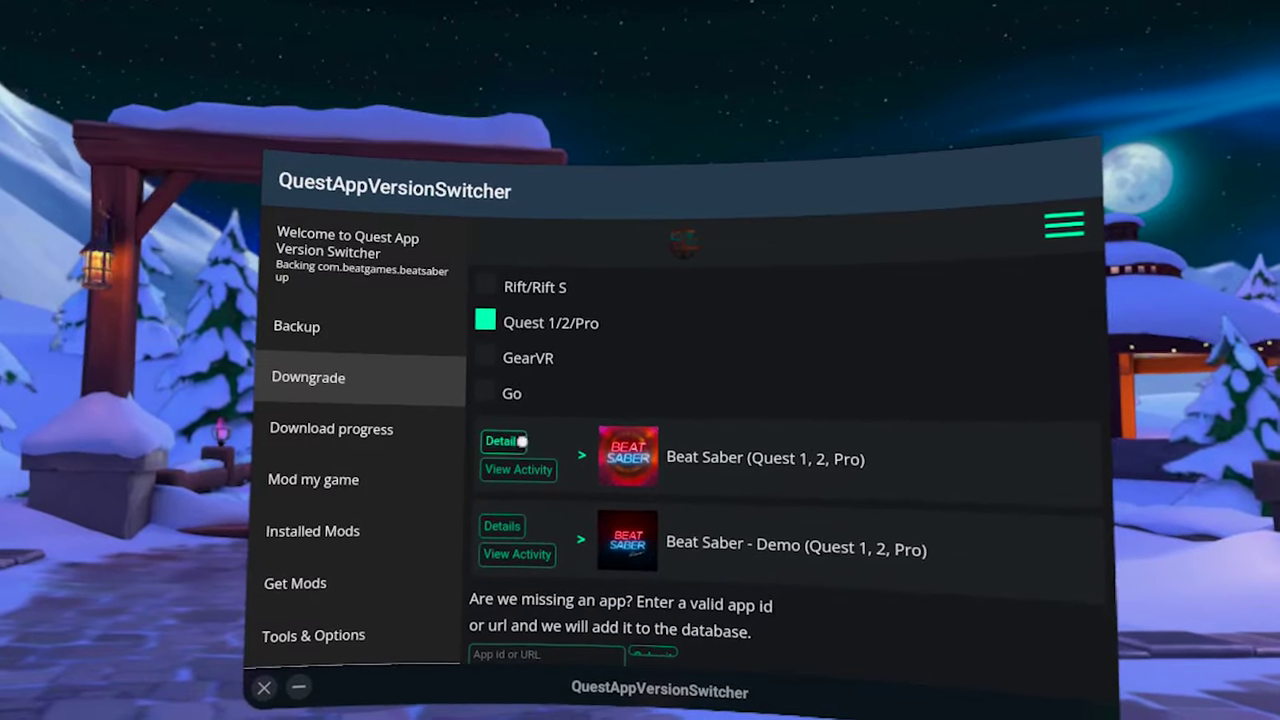
click(504, 441)
scroll(523, 437, down, 5)
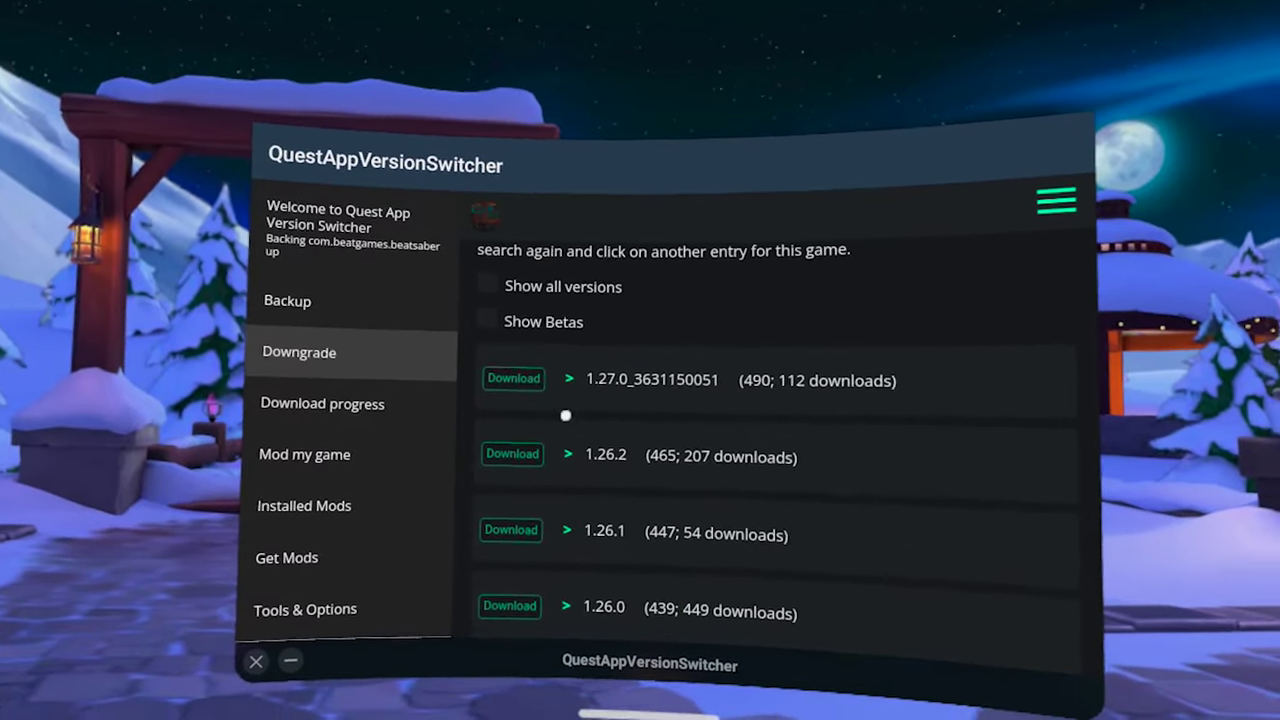
scroll(558, 419, down, 3)
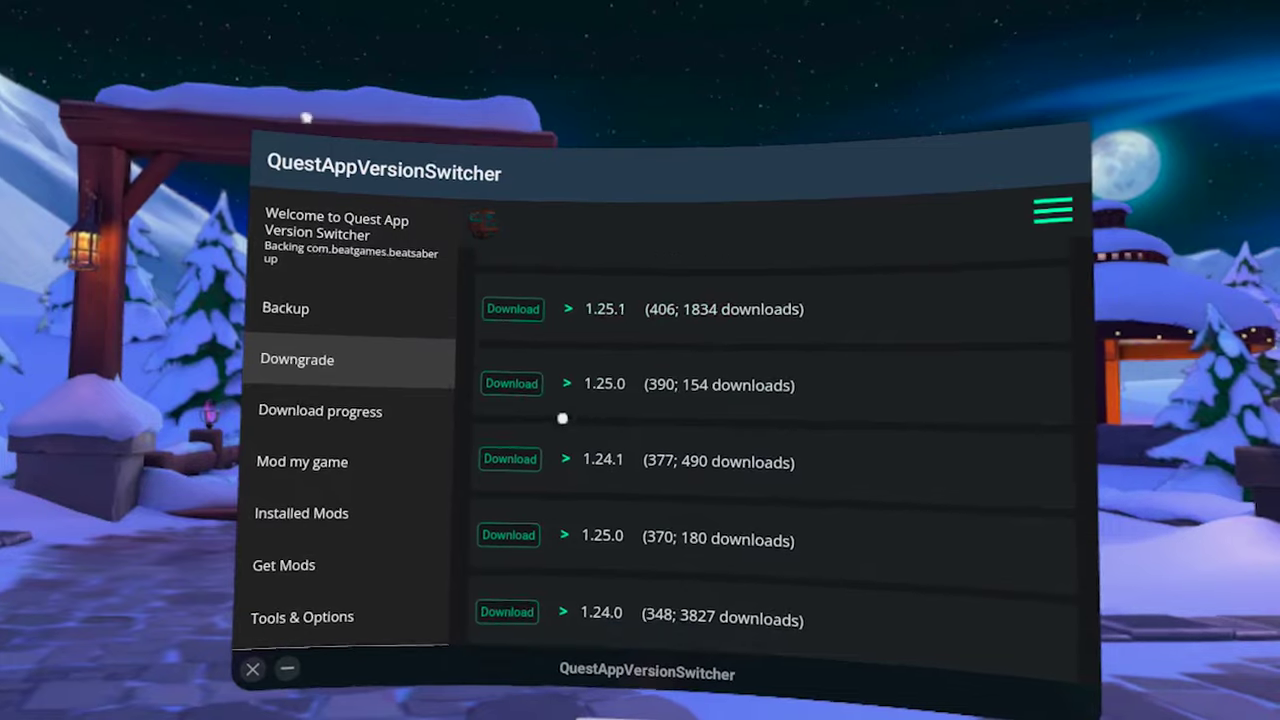
scroll(570, 409, up, 3)
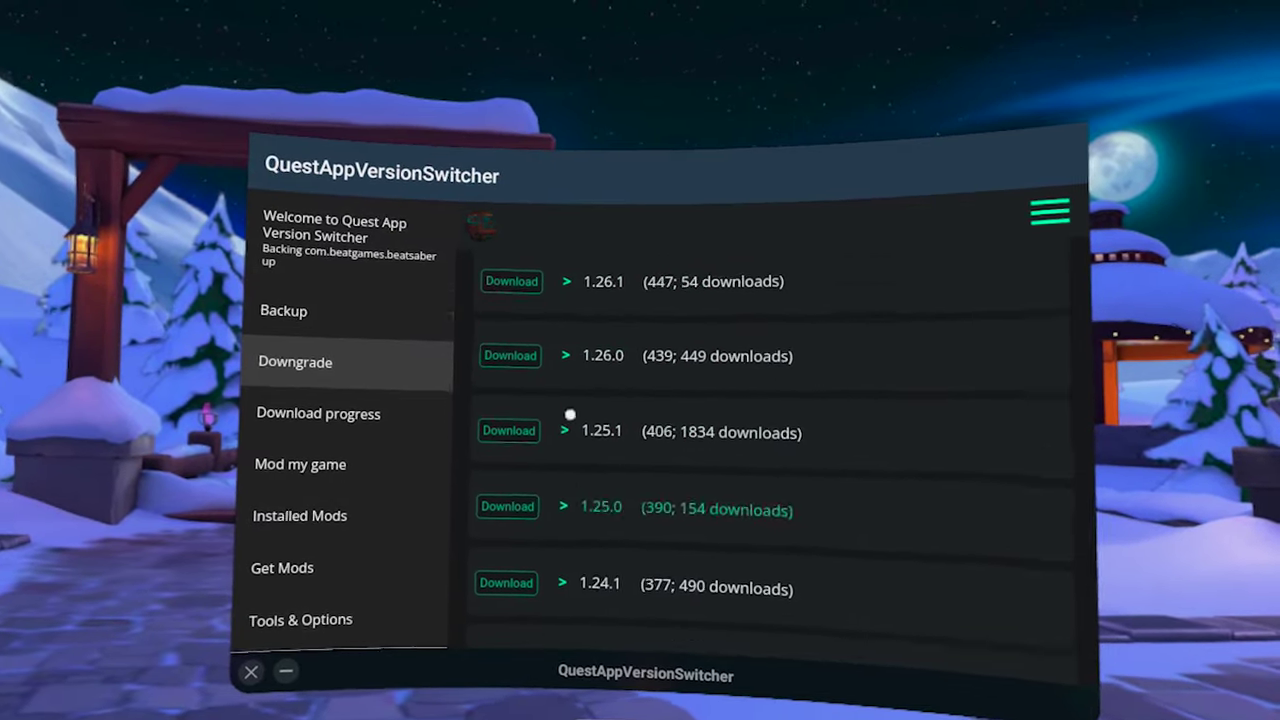
click(528, 464)
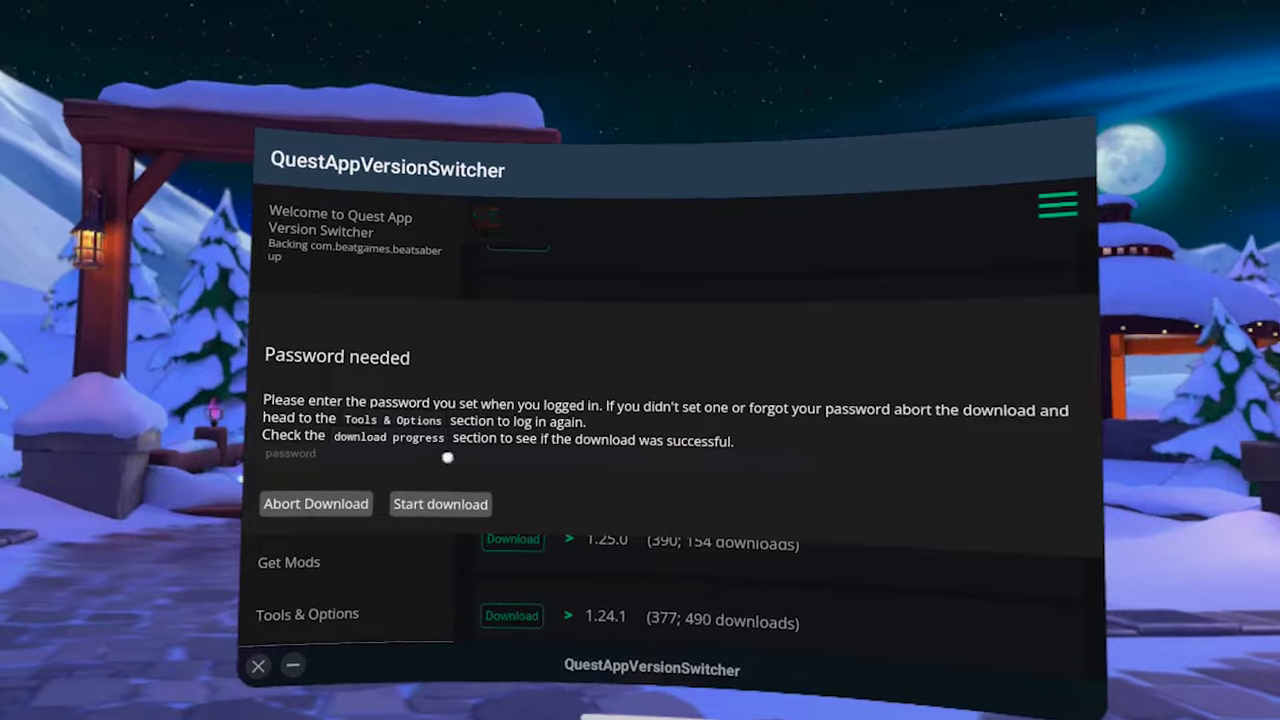
Submit the account password for the download and check its progress
click(439, 504)
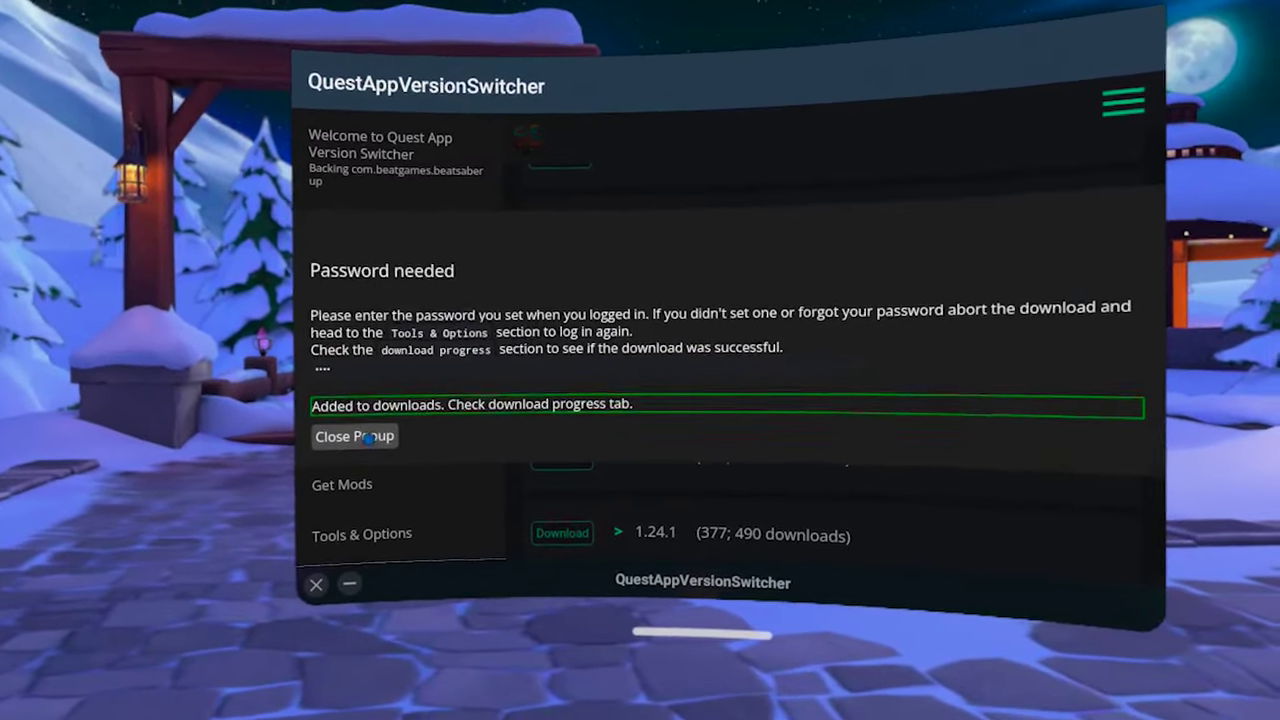
click(360, 441)
click(422, 362)
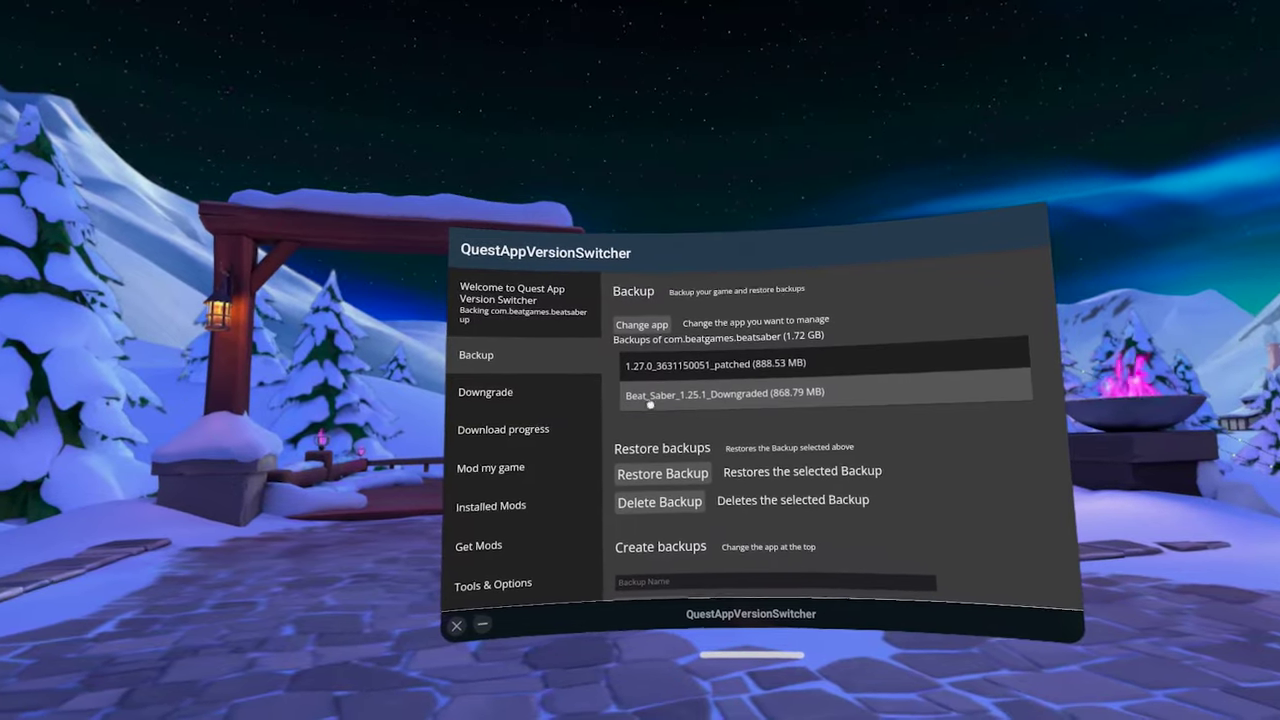
Restore the Beat_Saber_1.25.1_Downgraded backup, uninstalling the current Beat Saber first
click(676, 397)
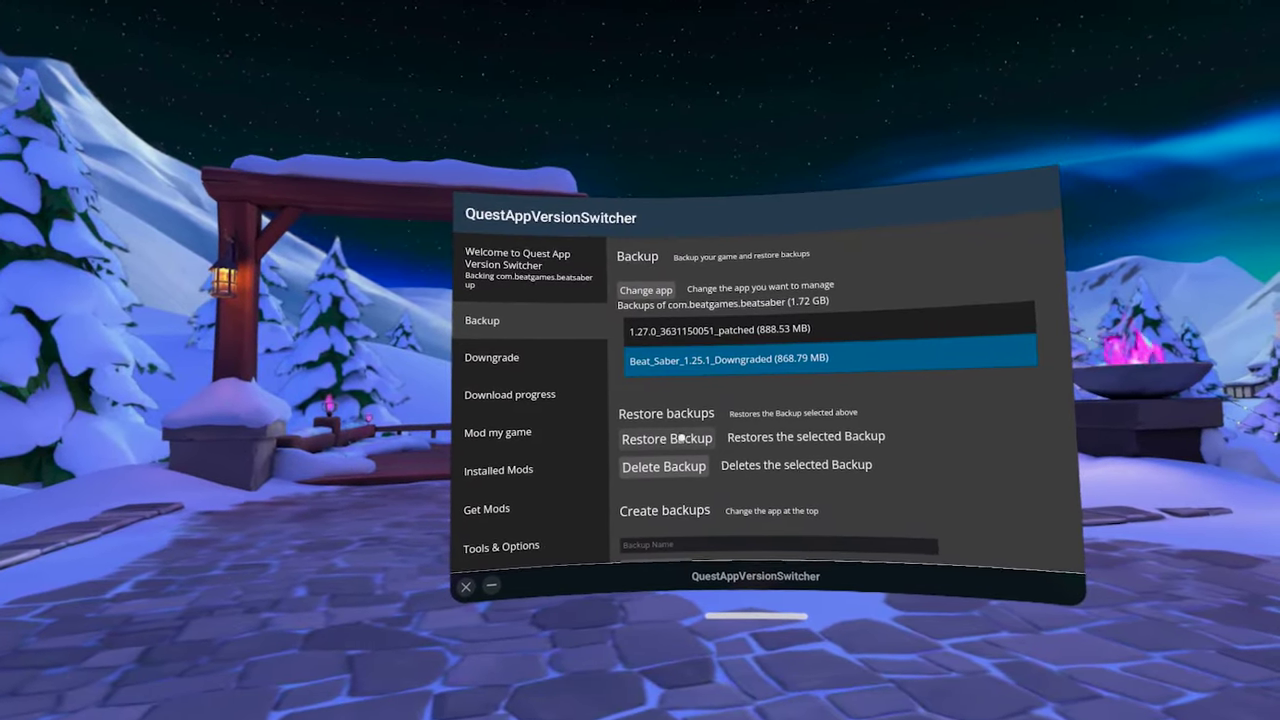
click(677, 437)
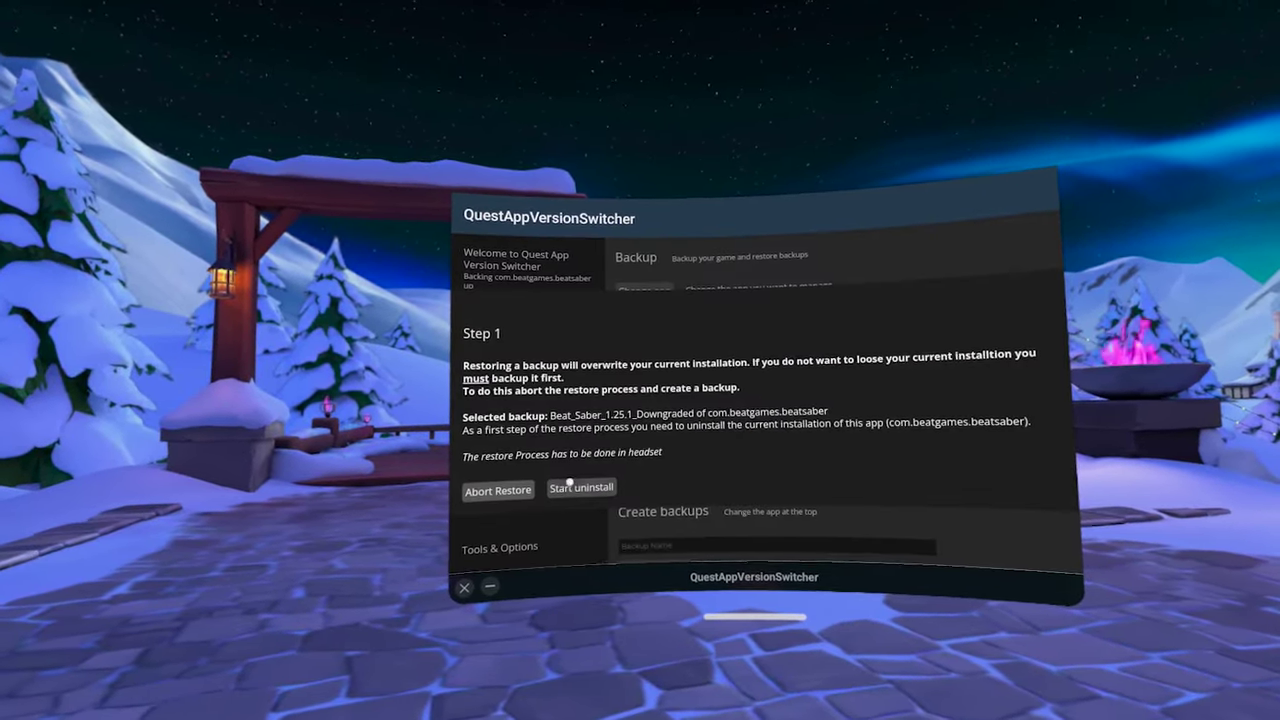
click(578, 487)
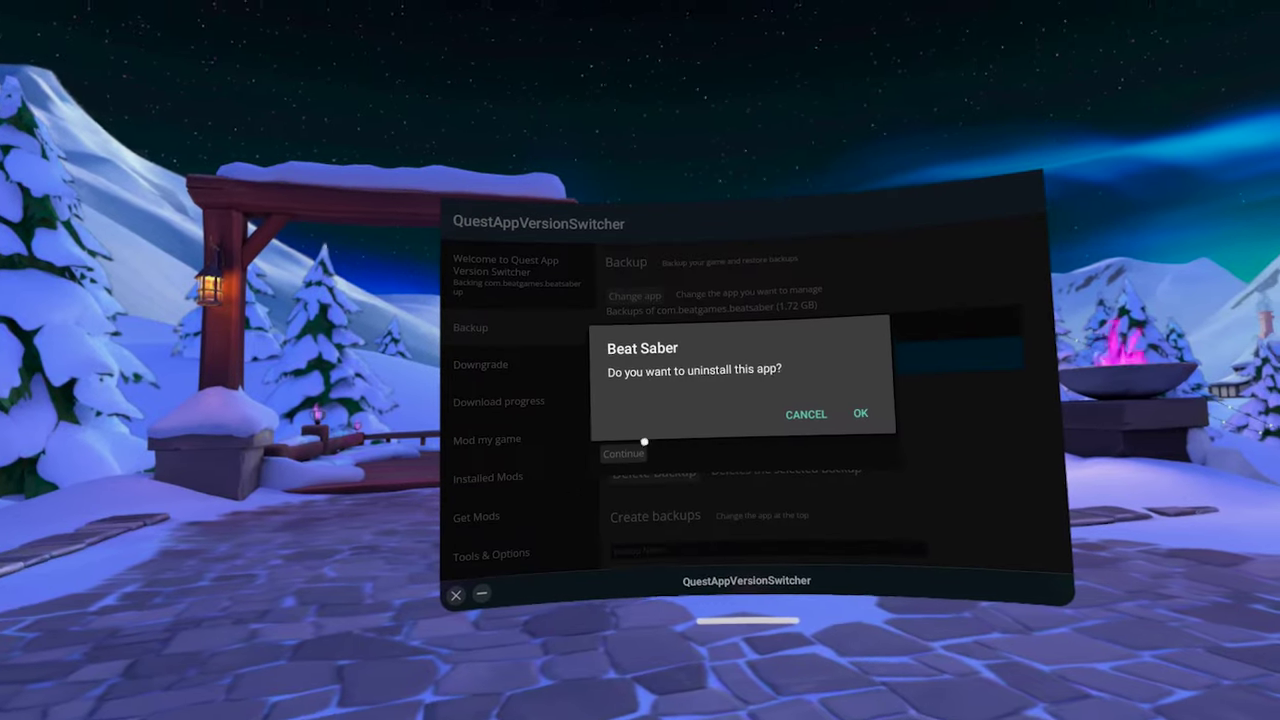
click(827, 408)
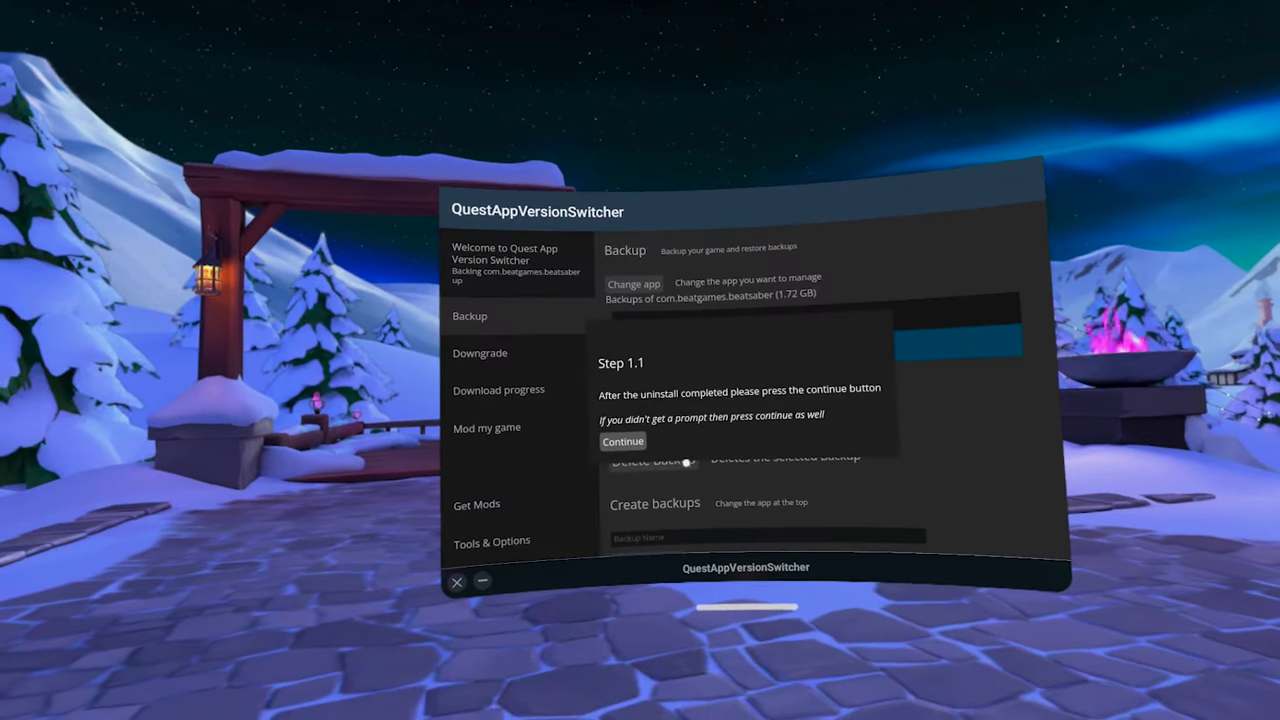
click(621, 441)
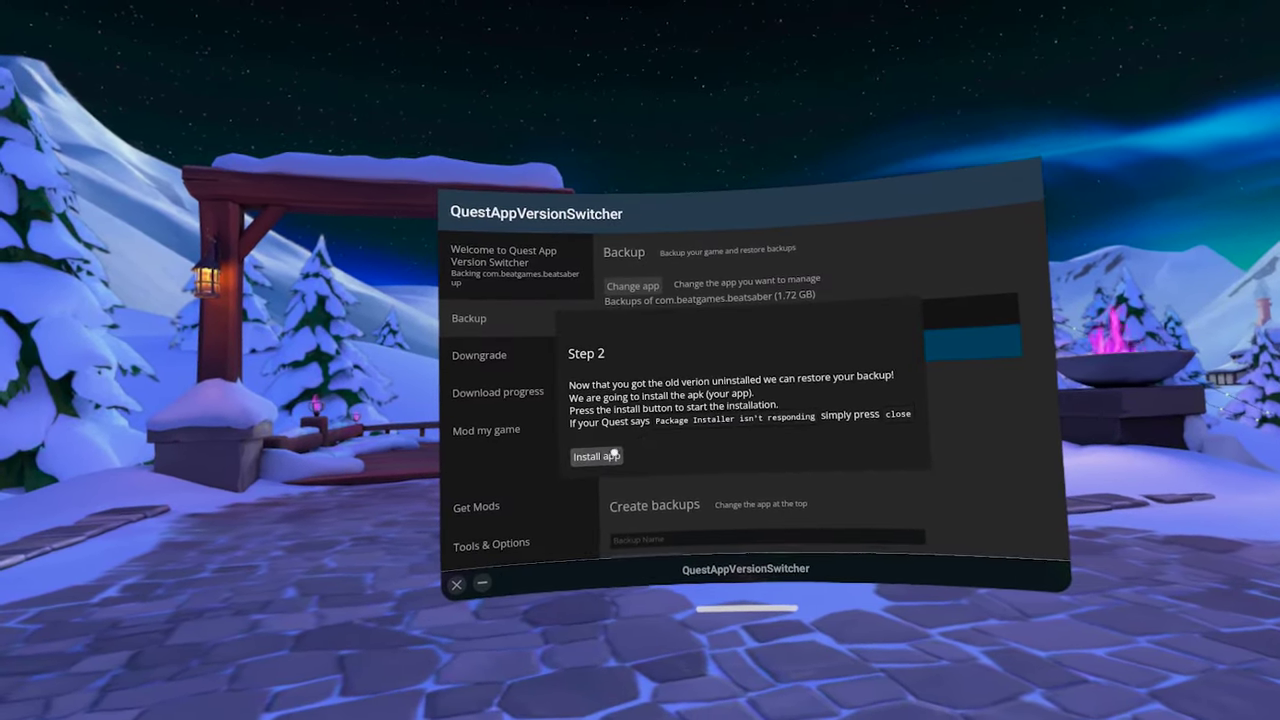
Install the downgraded Beat Saber 1.25.1 from the backup
click(607, 457)
click(852, 403)
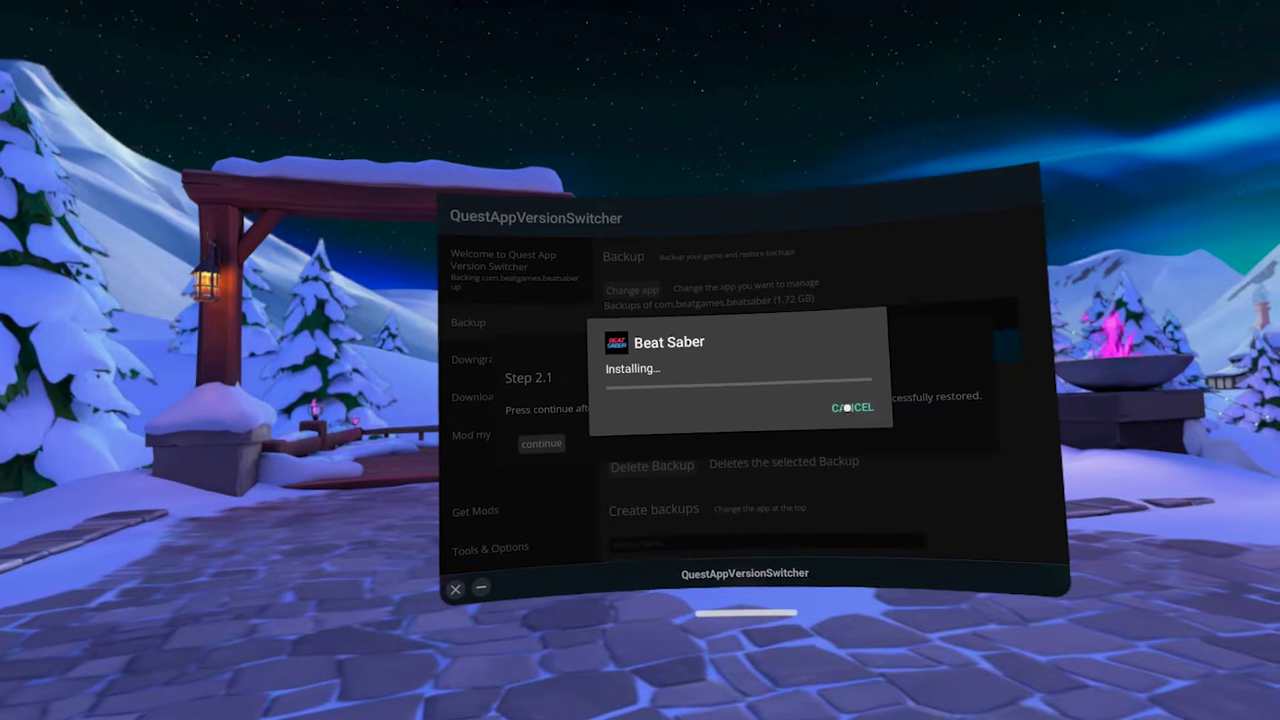
click(545, 441)
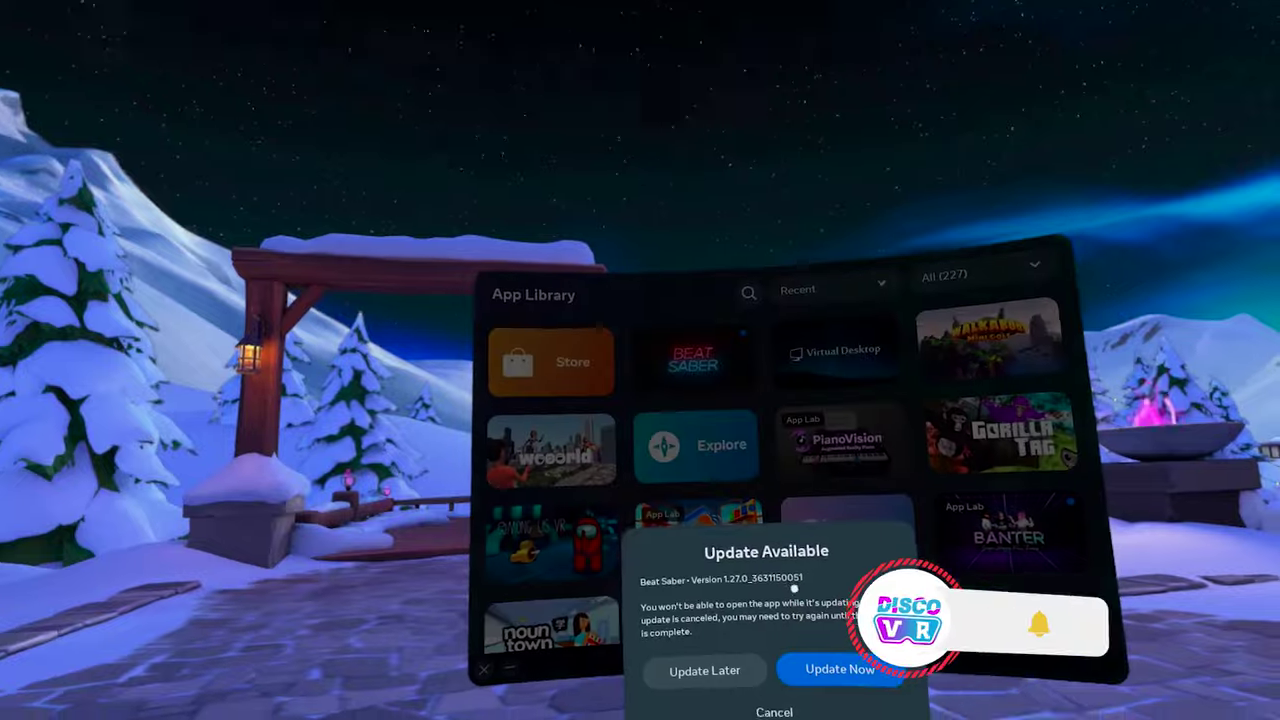
Choose Update Later to postpone the Beat Saber 1.27.0 update
click(690, 592)
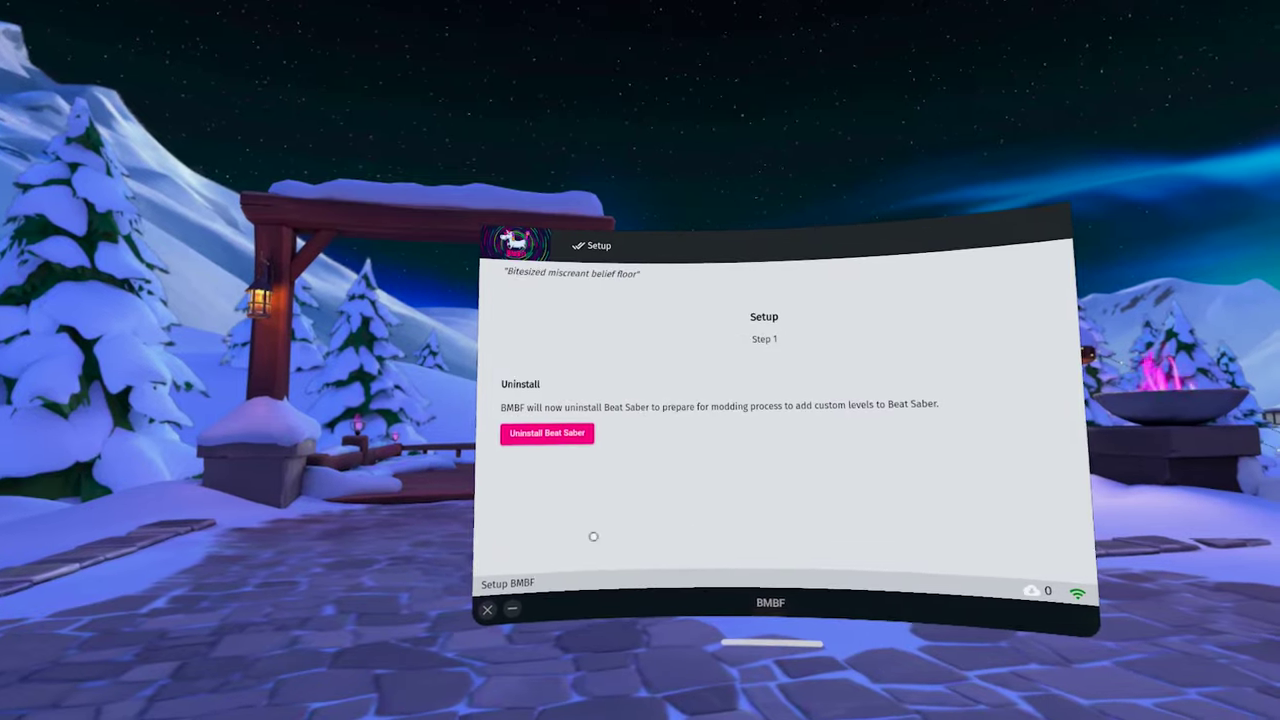
Uninstall stock Beat Saber and install BMBF's modded version, letting the installer keep running
click(563, 435)
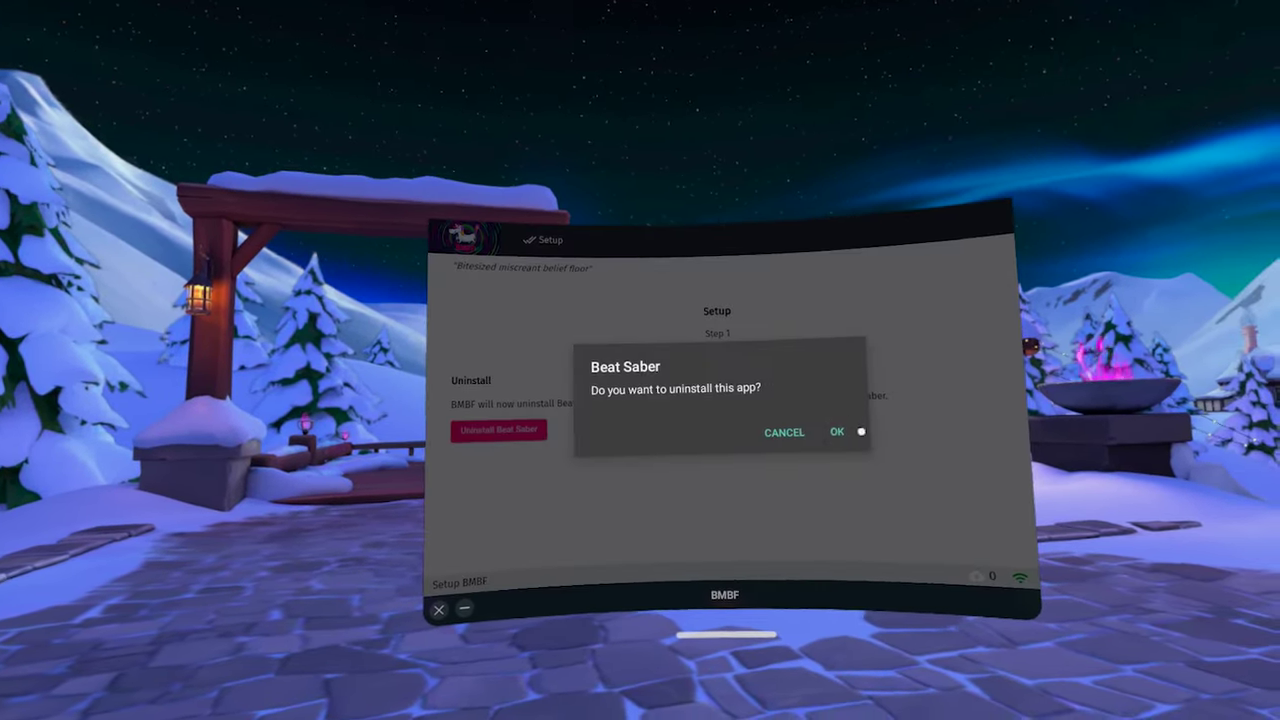
click(846, 434)
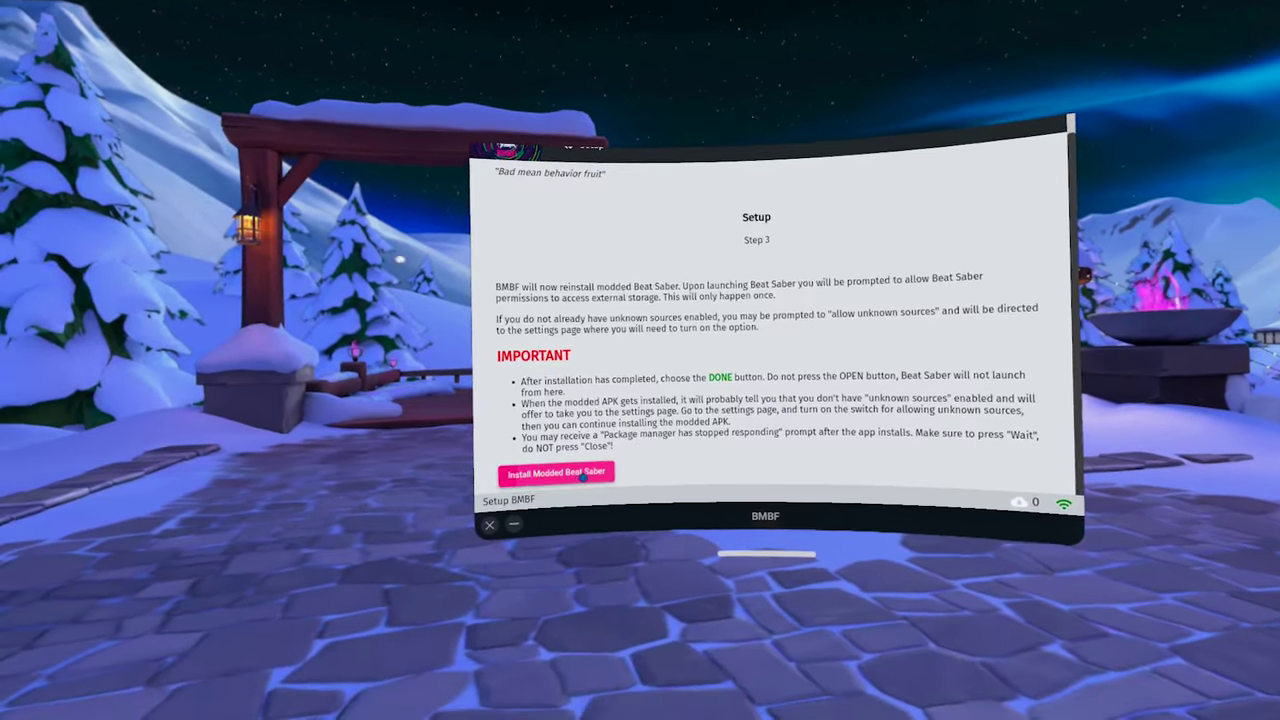
click(583, 477)
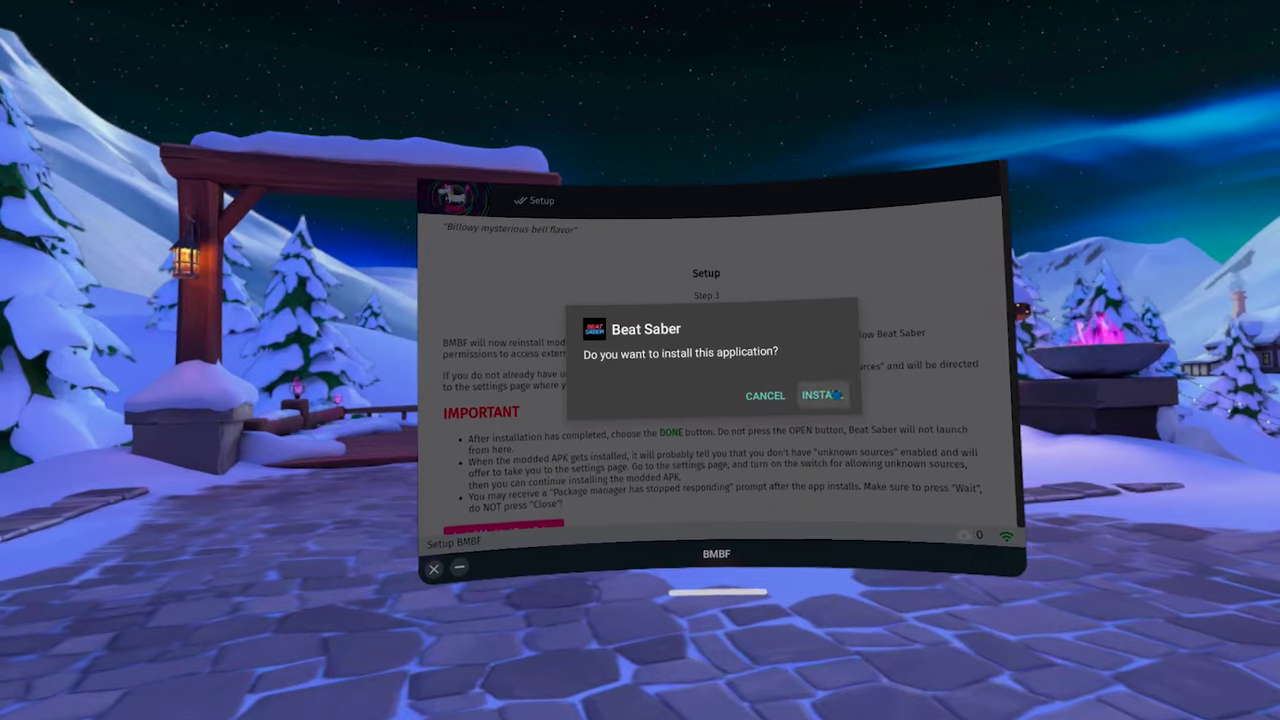
click(833, 395)
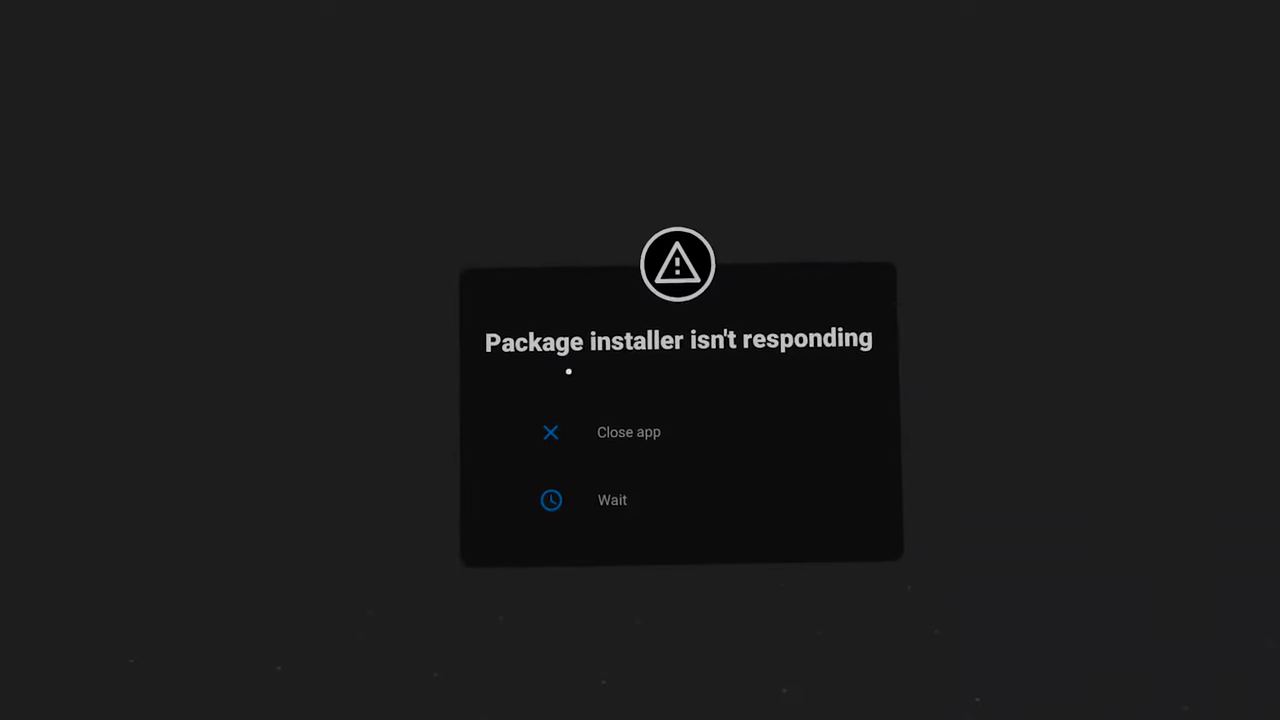
click(608, 492)
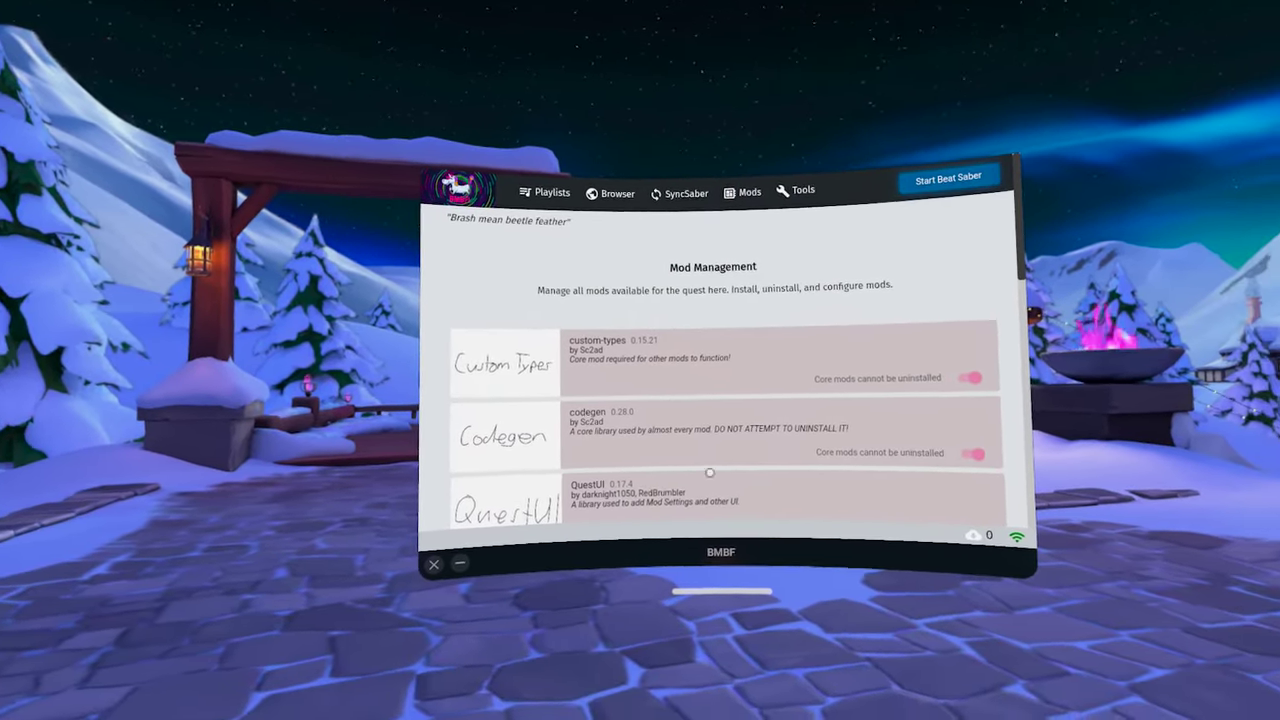
Scroll through the installed core mods, then bring up the BeatSaver song site in BMBF's built-in browser
scroll(950, 320, down, 10)
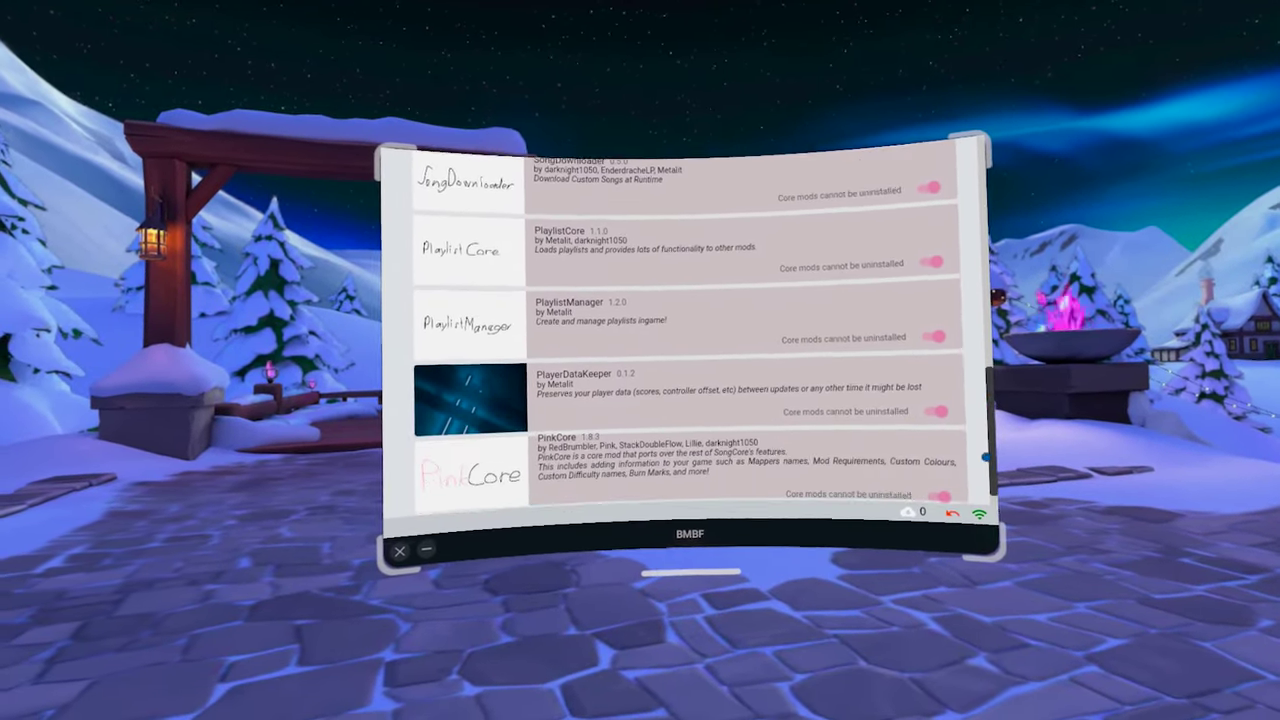
click(651, 284)
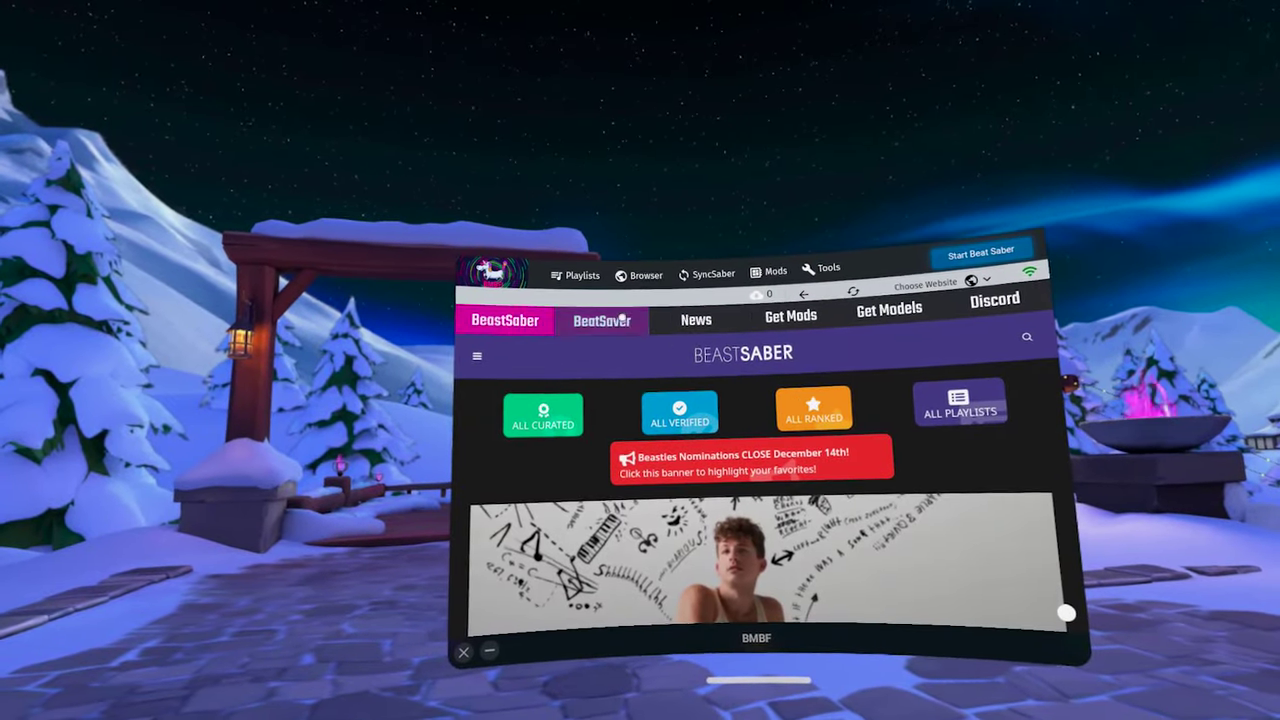
click(622, 320)
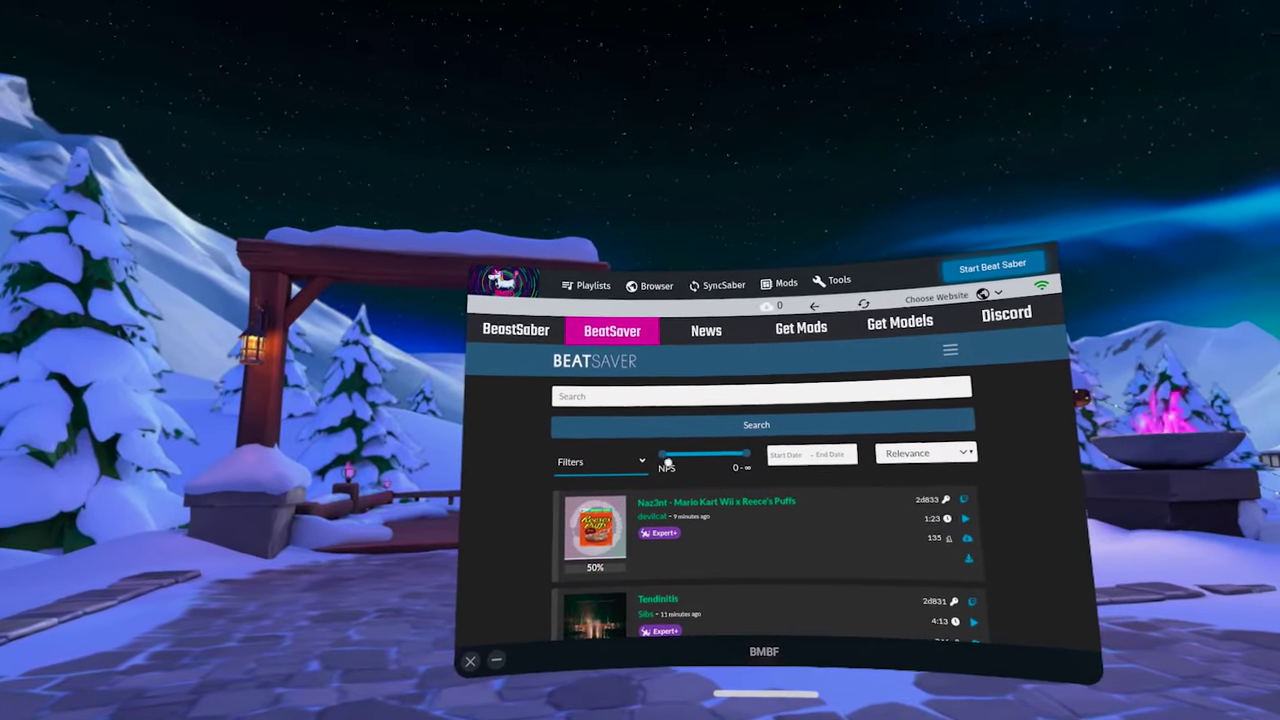
Download 'All My Favorite Songs' and 'Stacy's Mom' from BeatSaver, then check the installed songs and playlists
scroll(760, 520, down, 10)
click(943, 451)
scroll(889, 446, down, 5)
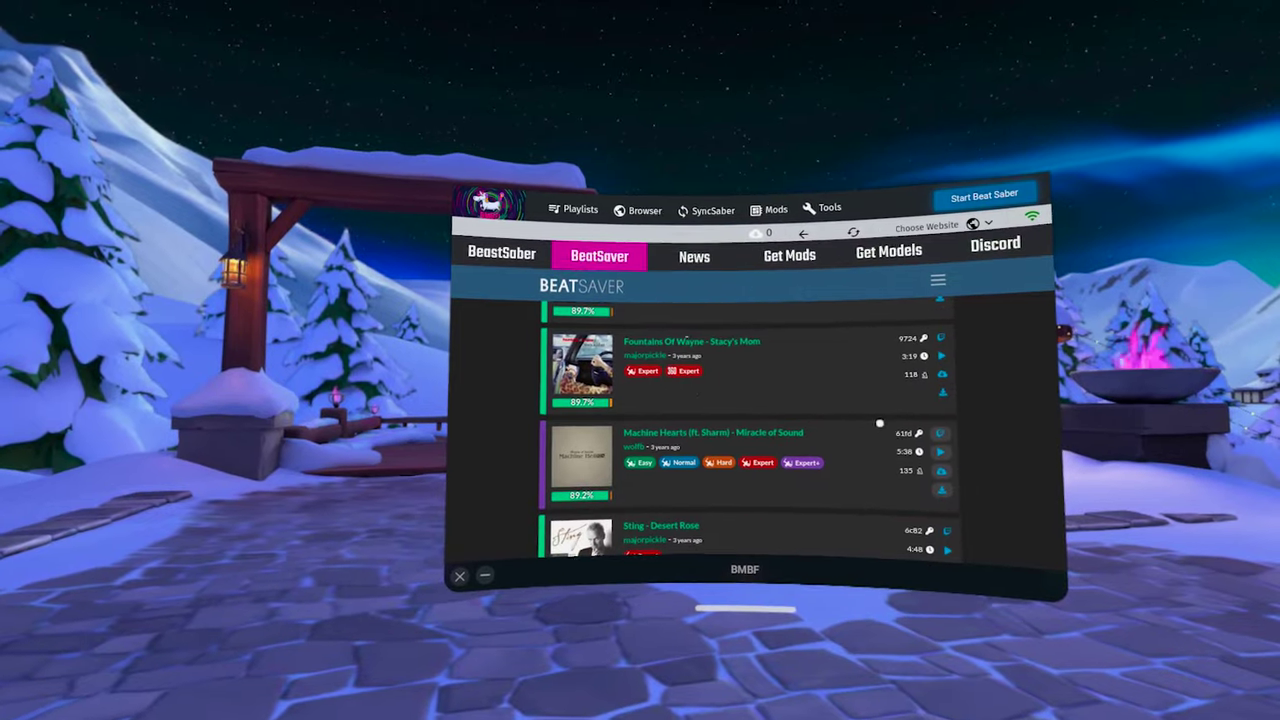
click(925, 395)
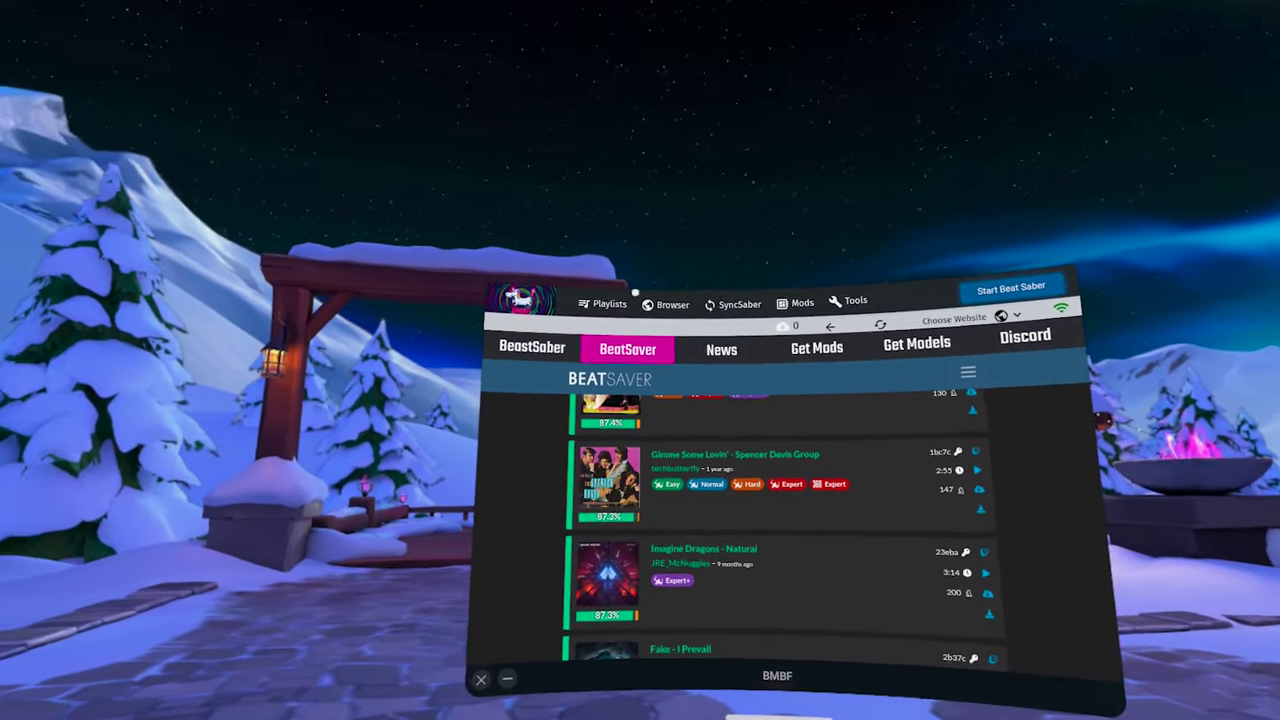
click(603, 290)
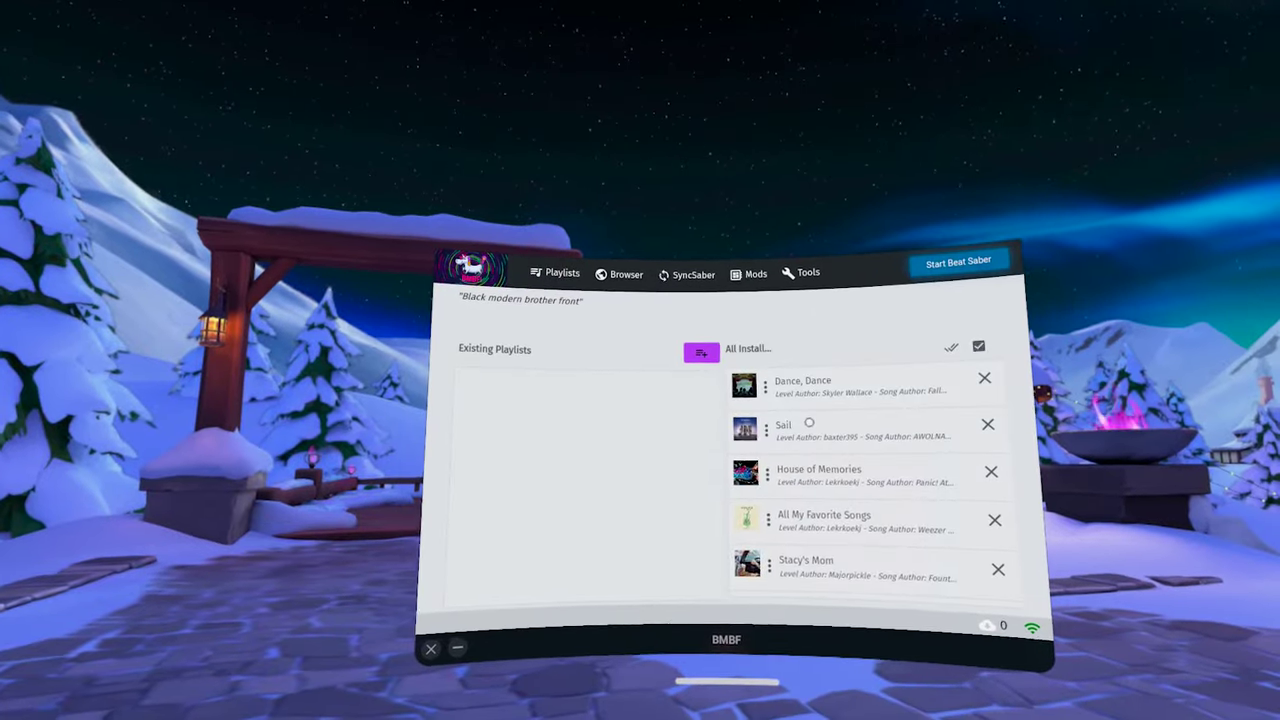
scroll(850, 470, down, 5)
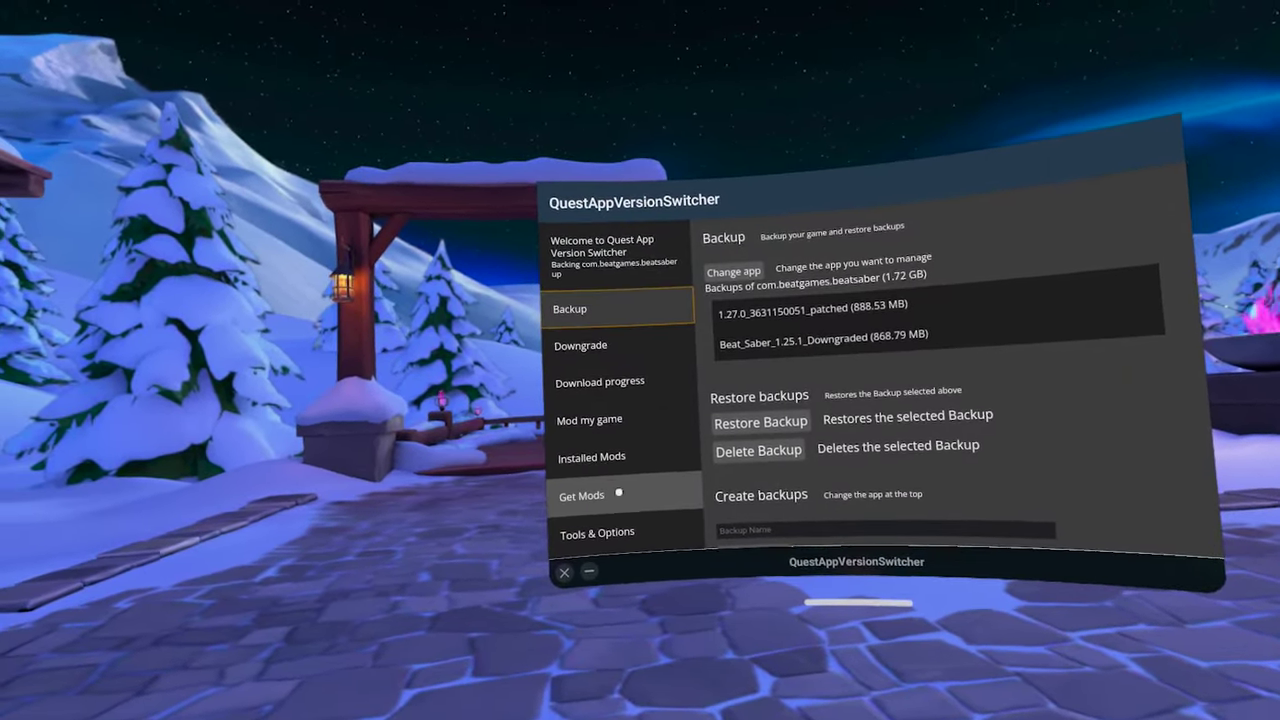
List downloadable mods for the chosen Beat Saber version and install RedBar and ThinSabers
click(642, 490)
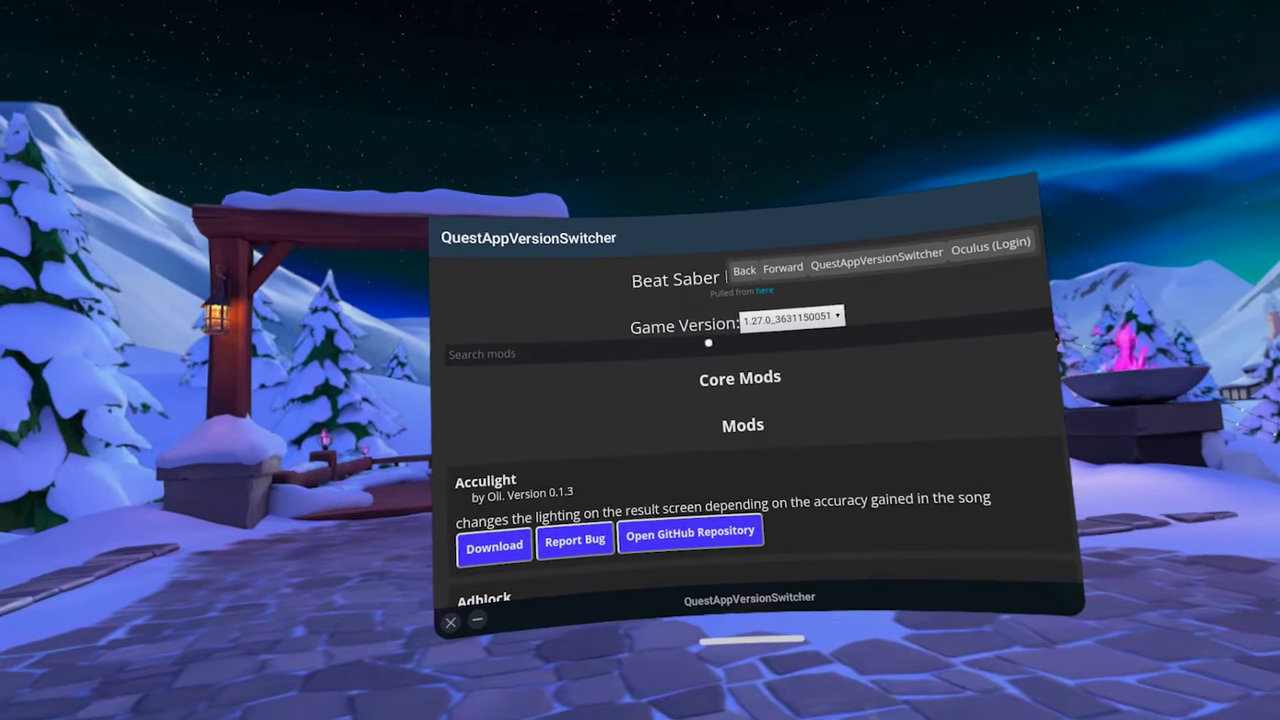
click(768, 321)
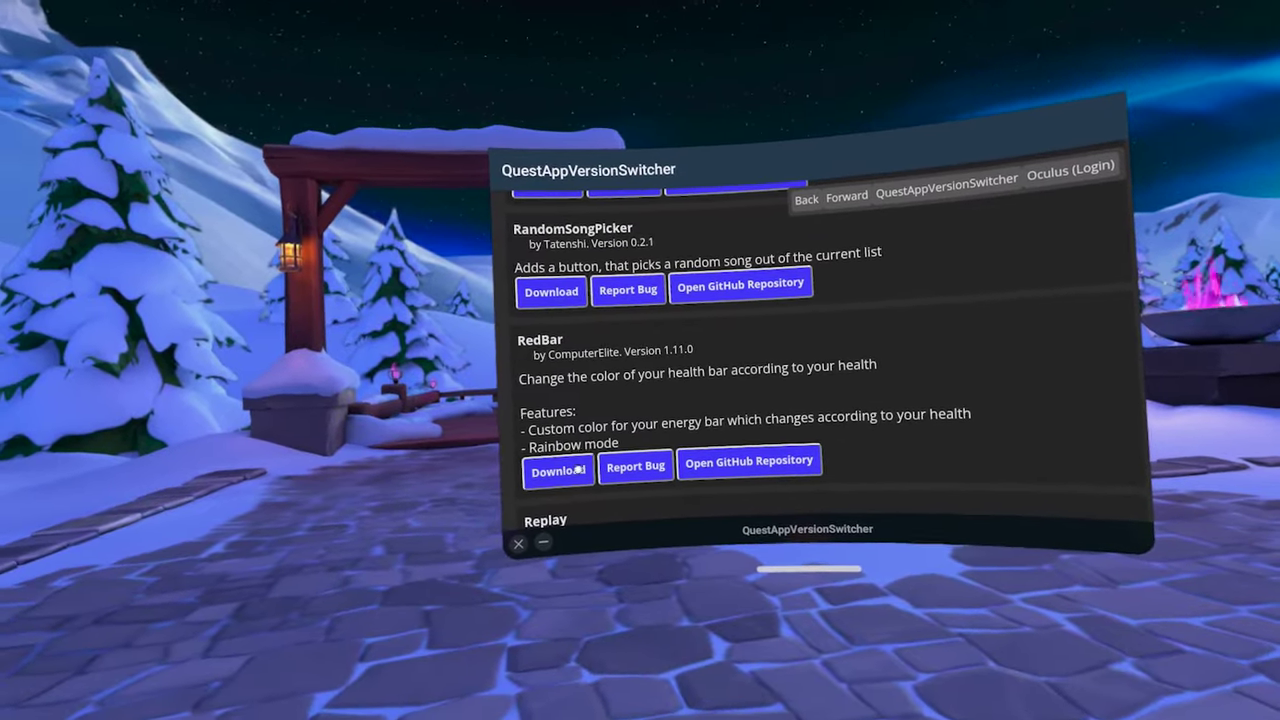
click(590, 469)
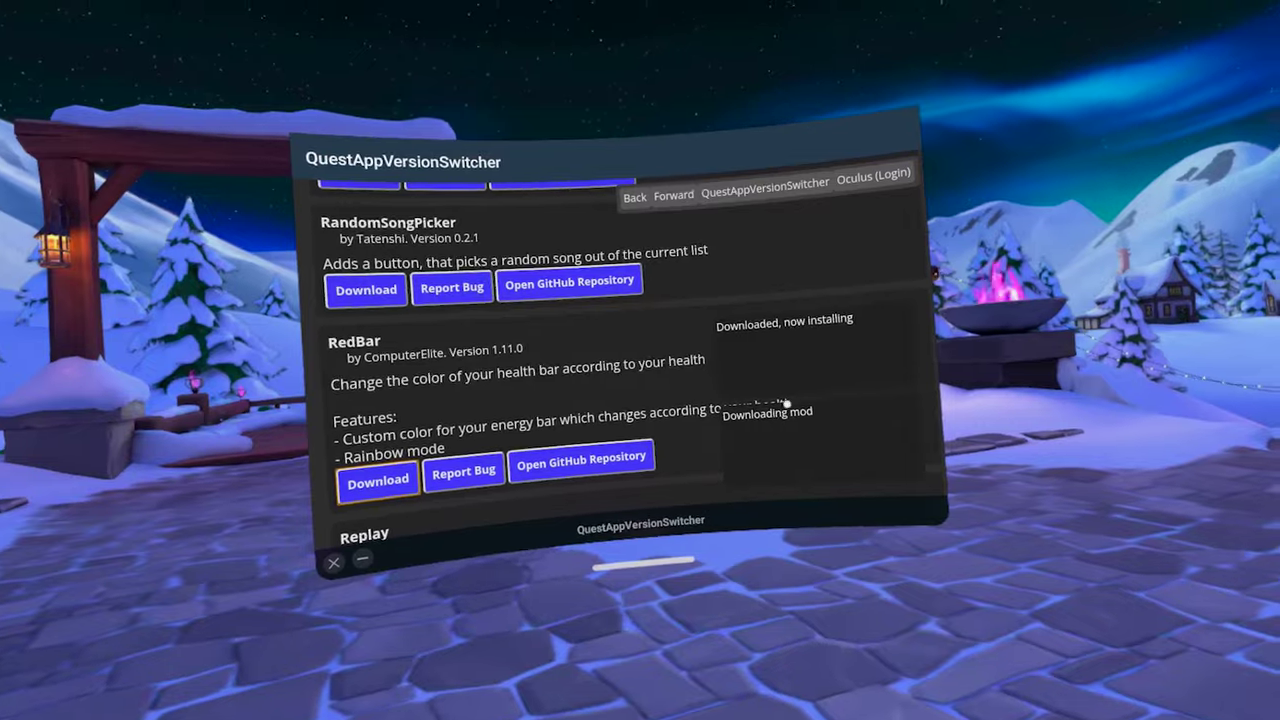
scroll(773, 336, down, 10)
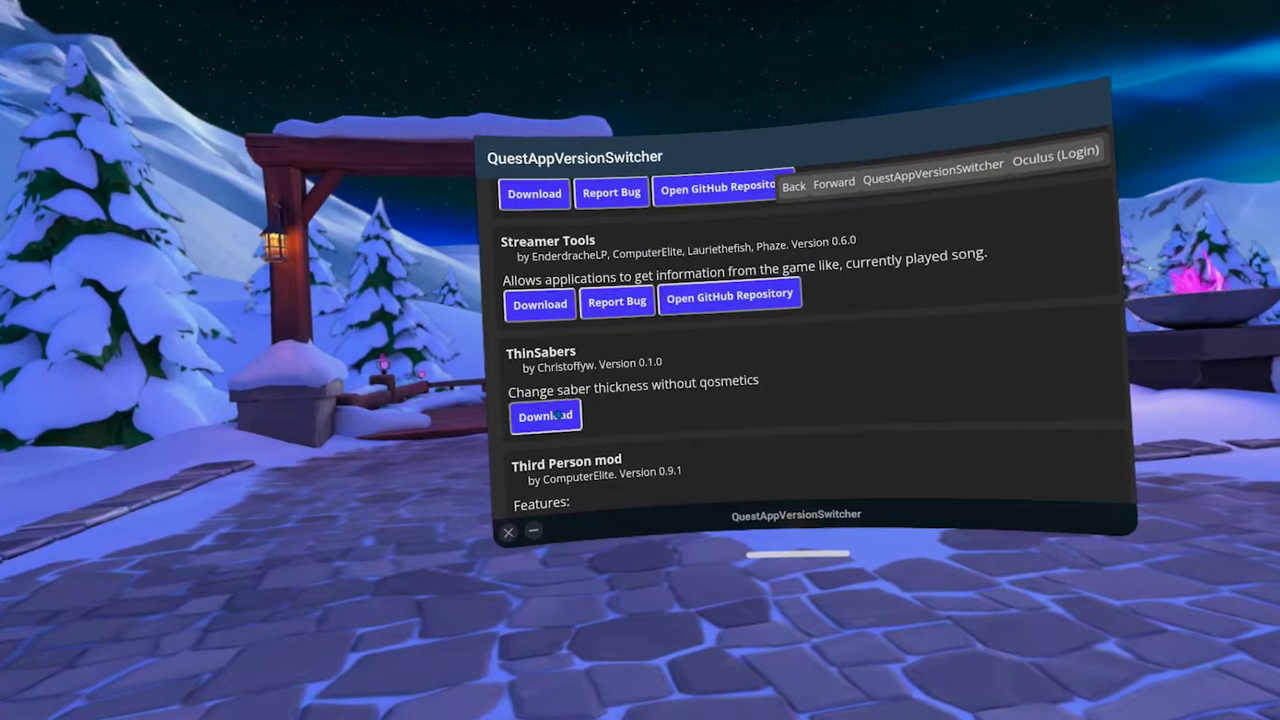
click(545, 416)
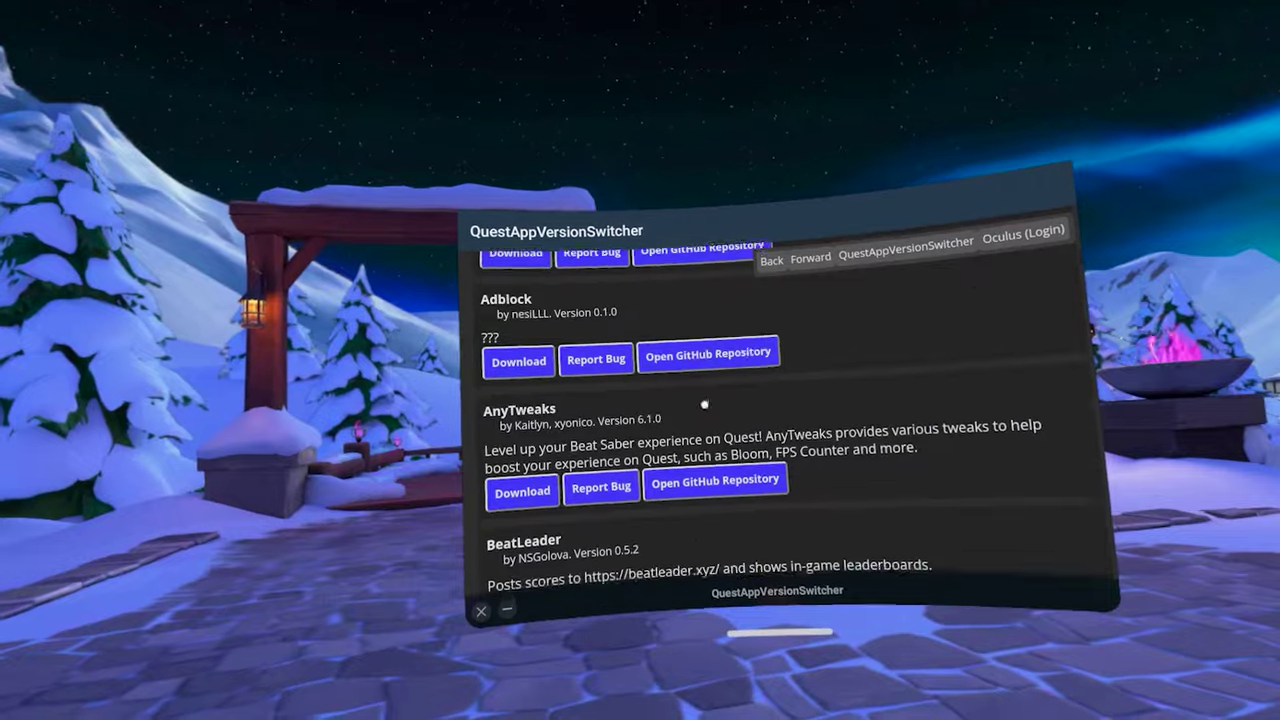
scroll(704, 404, down, 2)
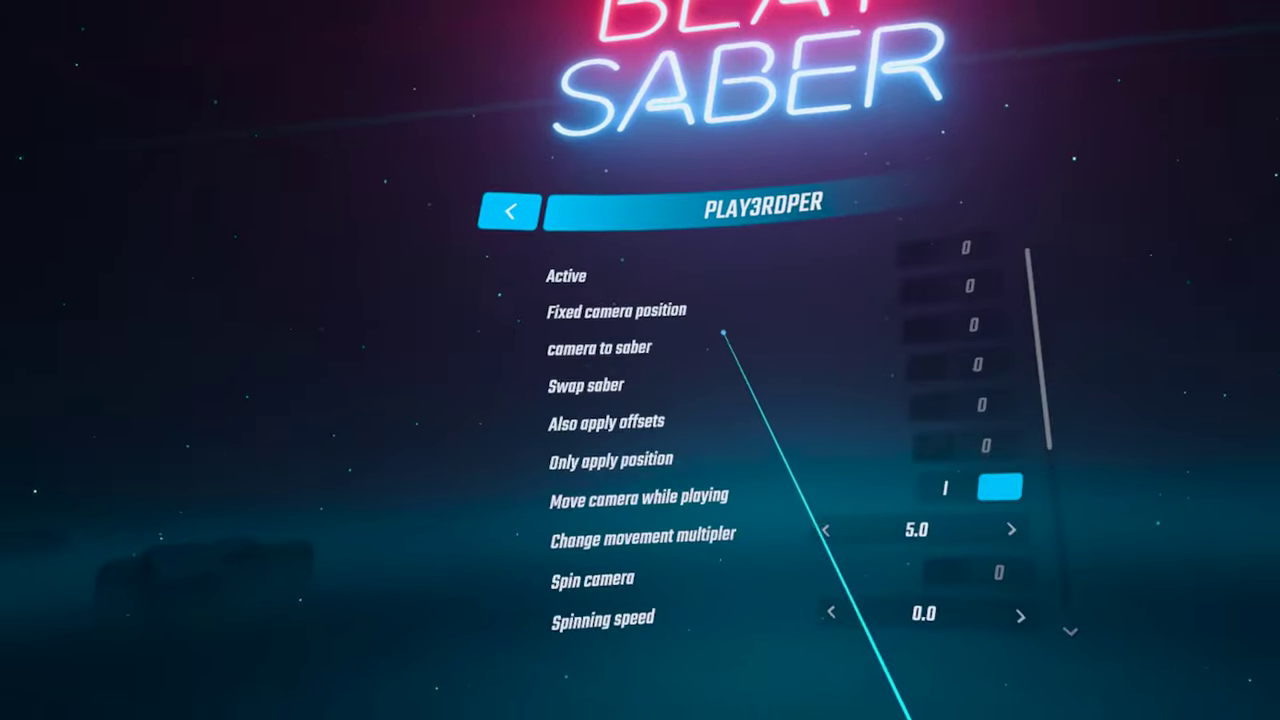
Switch the PLAY3RDPER third-person mod to Active in Beat Saber's Mod Settings
click(965, 248)
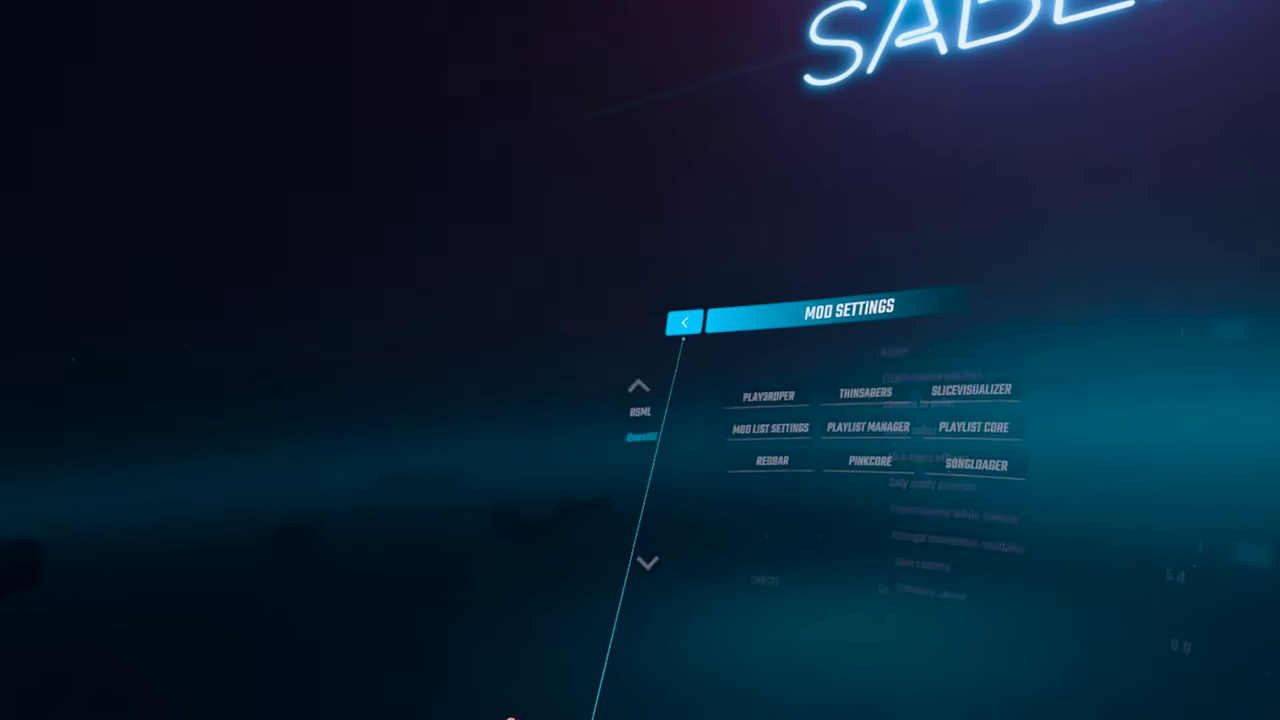